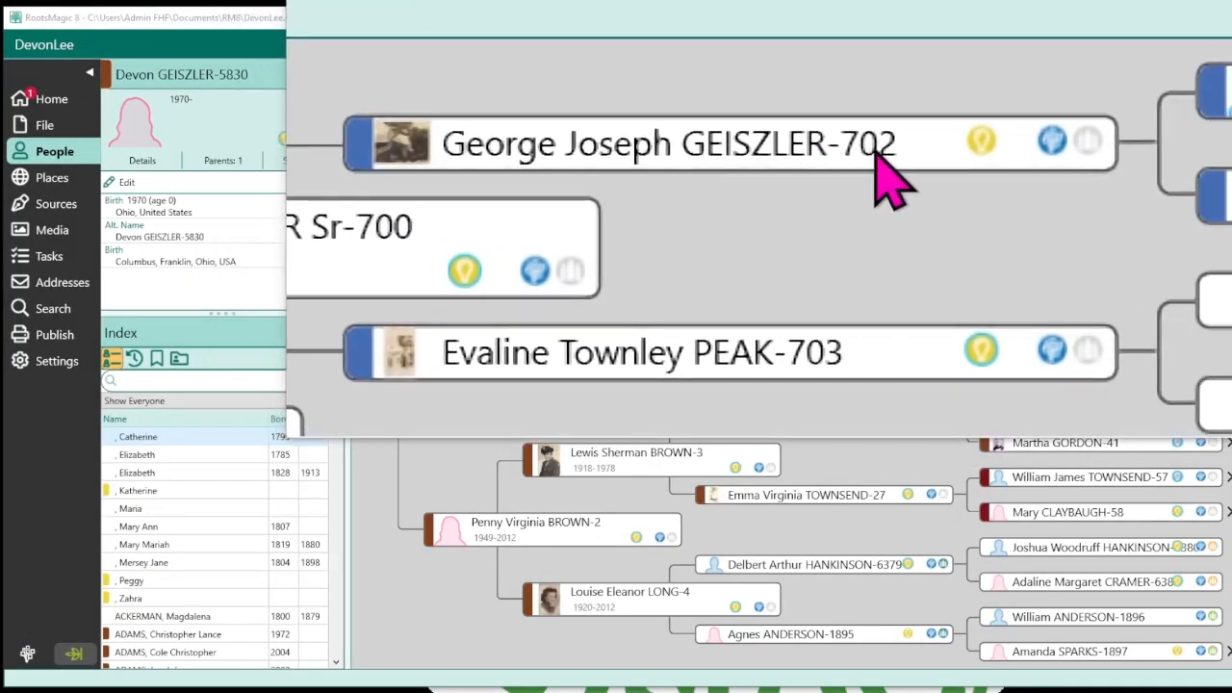
Clear the color coding from the root person's paternal great-grandfather and father, applying it to the highlighted person only
{"action": "right_click", "coordinate": [876, 156]}
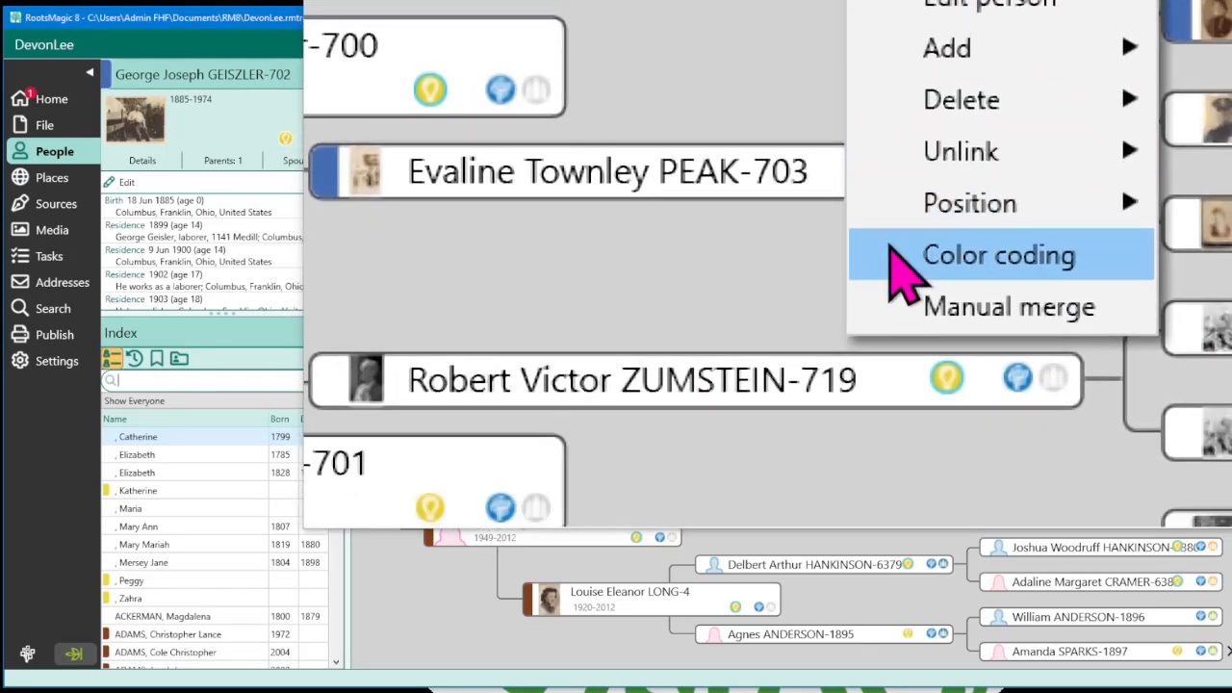
{"action": "left_click", "coordinate": [905, 265]}
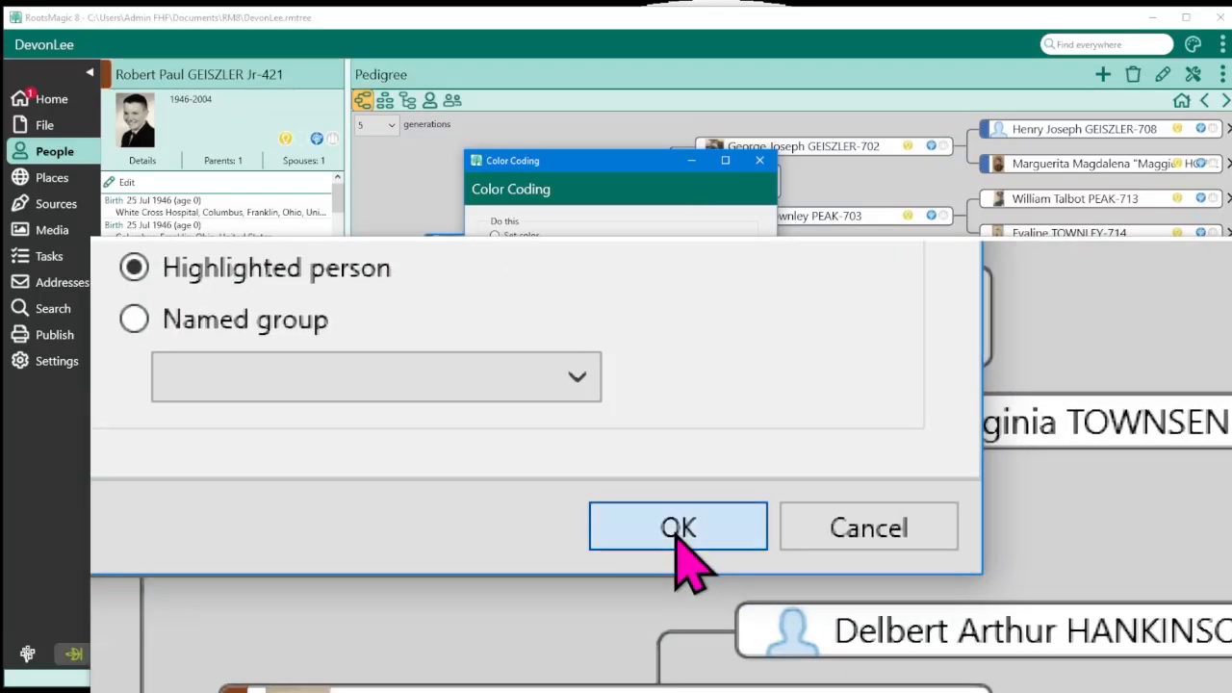
{"action": "left_click", "coordinate": [674, 501]}
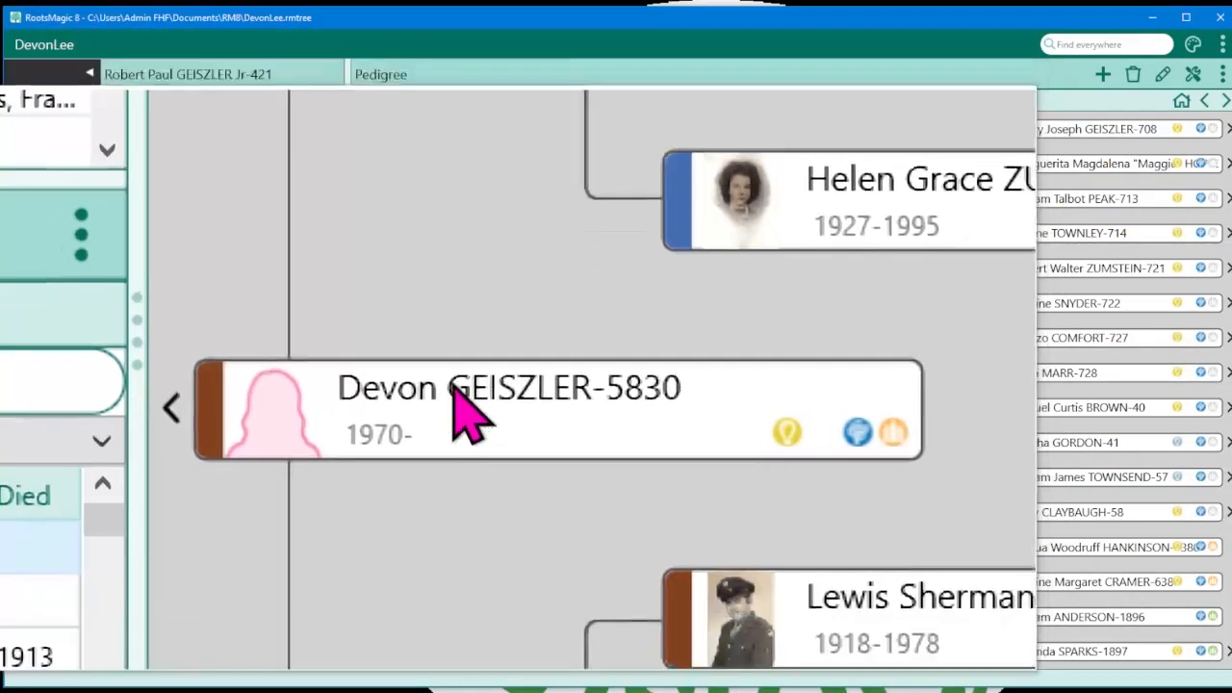
Clear all colors from the family tree, starting from the root person and confirming the removal
{"action": "right_click", "coordinate": [454, 389]}
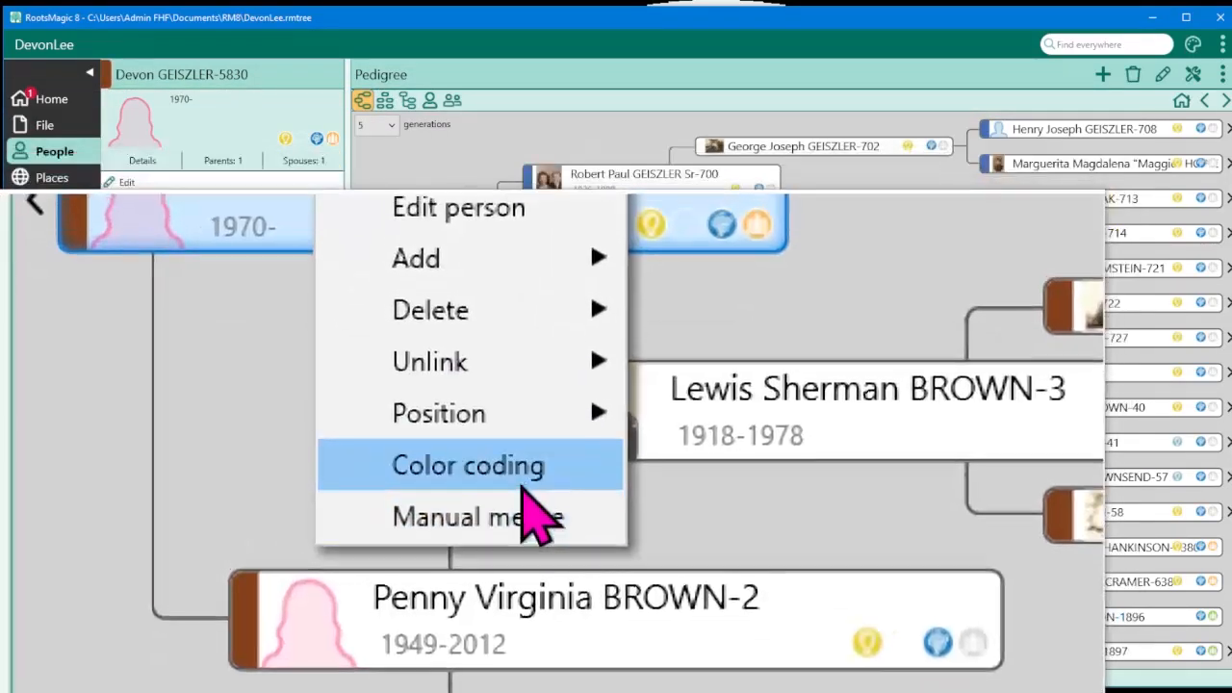
{"action": "left_click", "coordinate": [523, 487]}
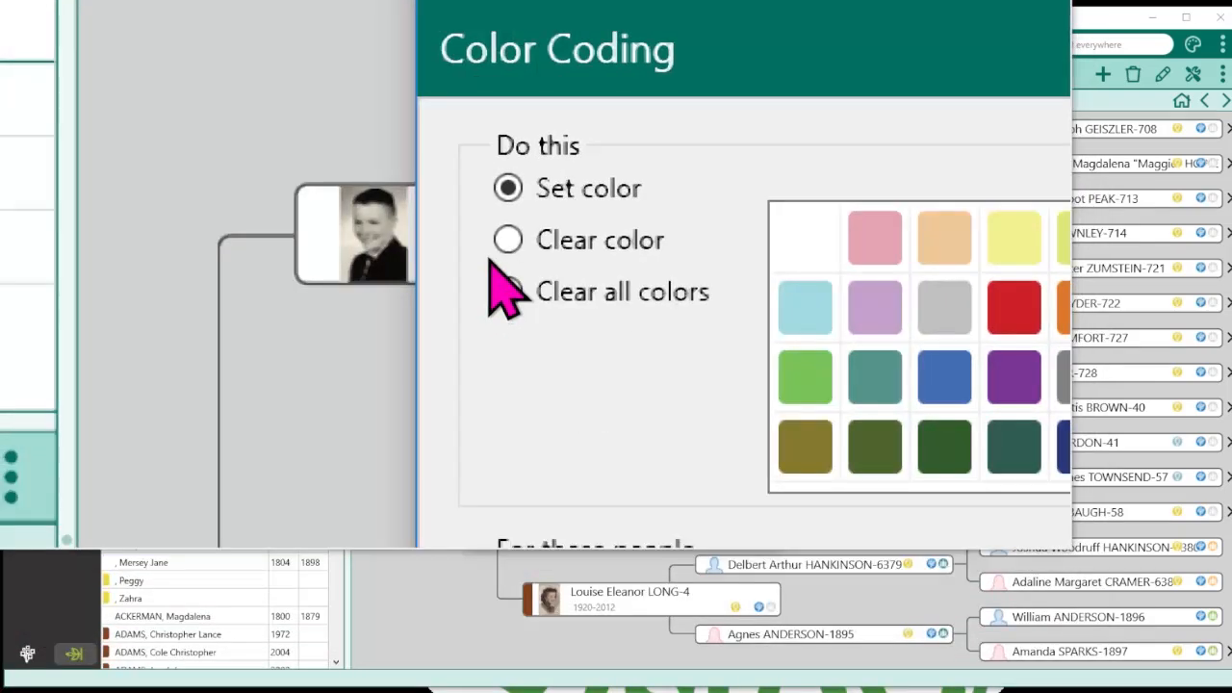
{"action": "left_click", "coordinate": [497, 245]}
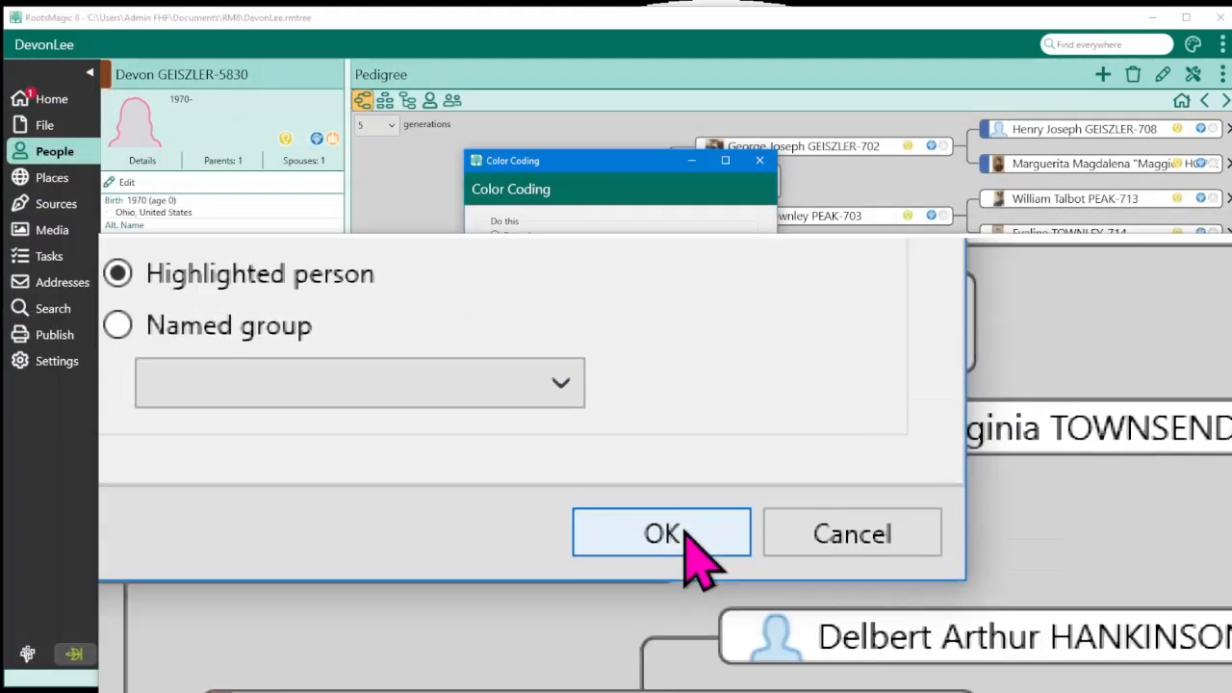
{"action": "left_click", "coordinate": [682, 533]}
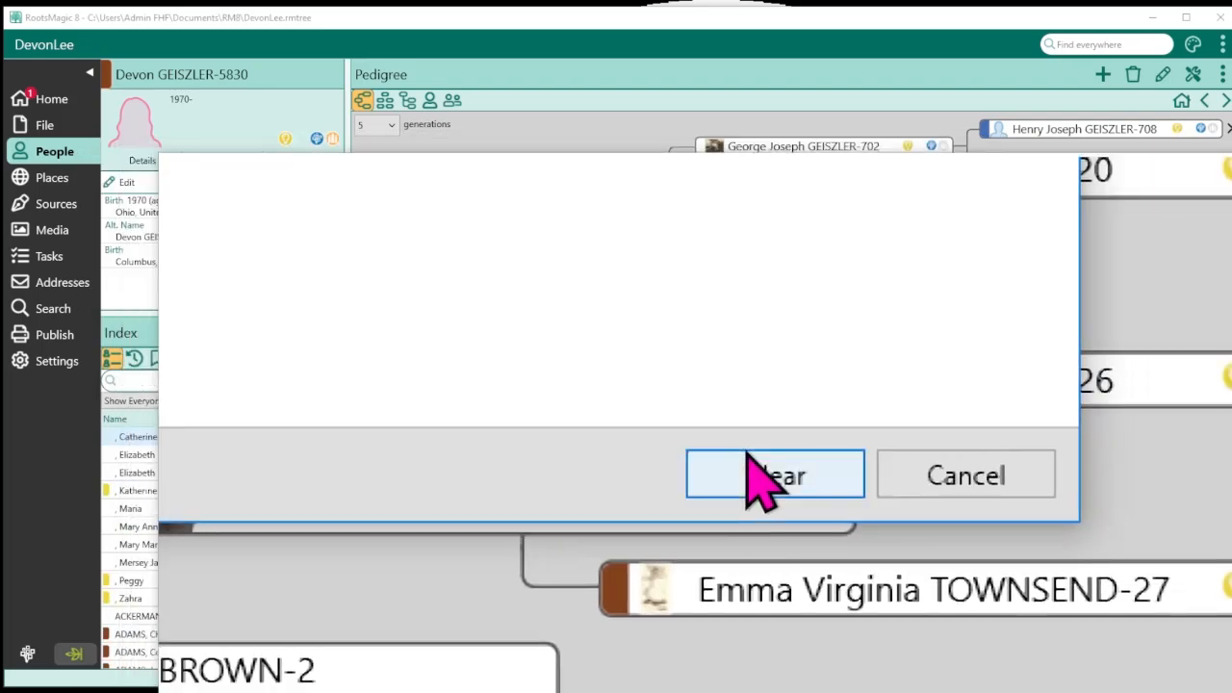
{"action": "left_click", "coordinate": [761, 463]}
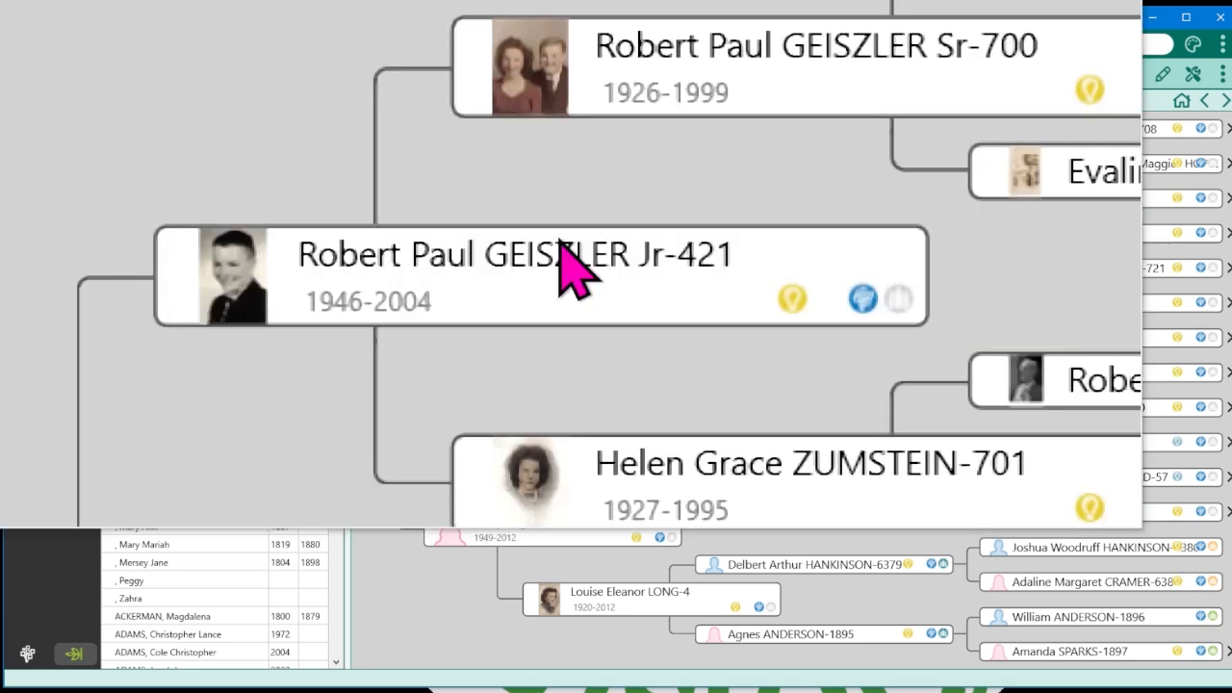
Color-code only the root person's father as the highlighted person, using Azure
{"action": "right_click", "coordinate": [560, 243]}
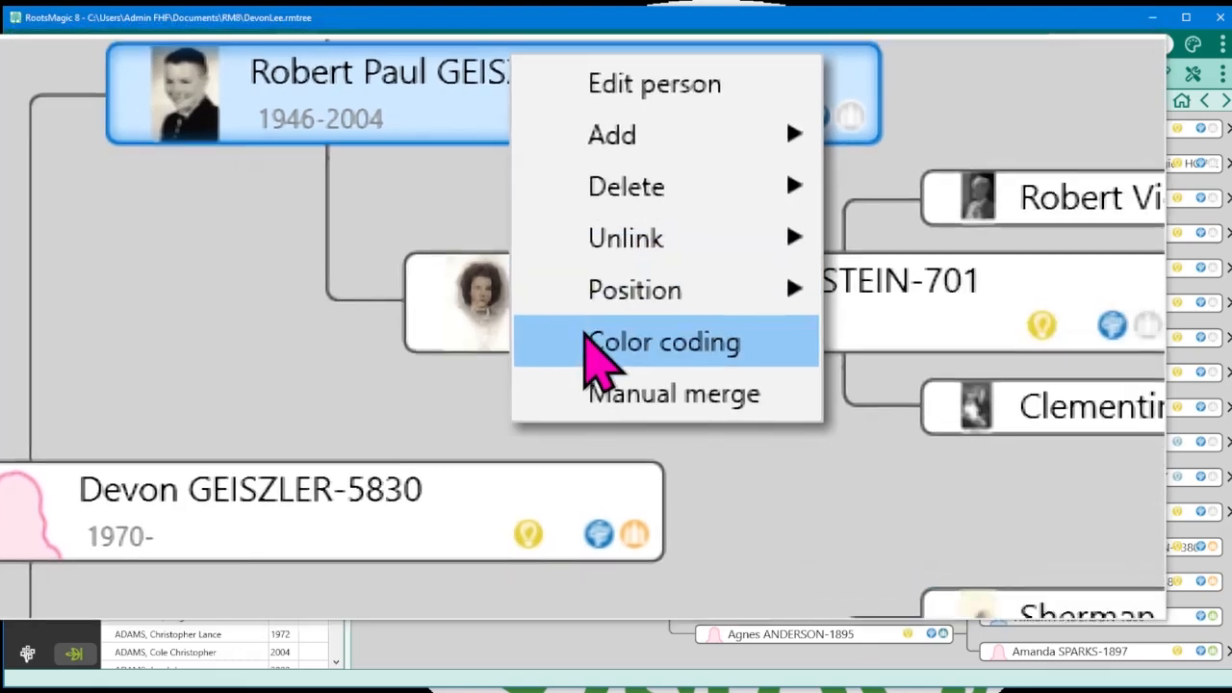
{"action": "left_click", "coordinate": [591, 347]}
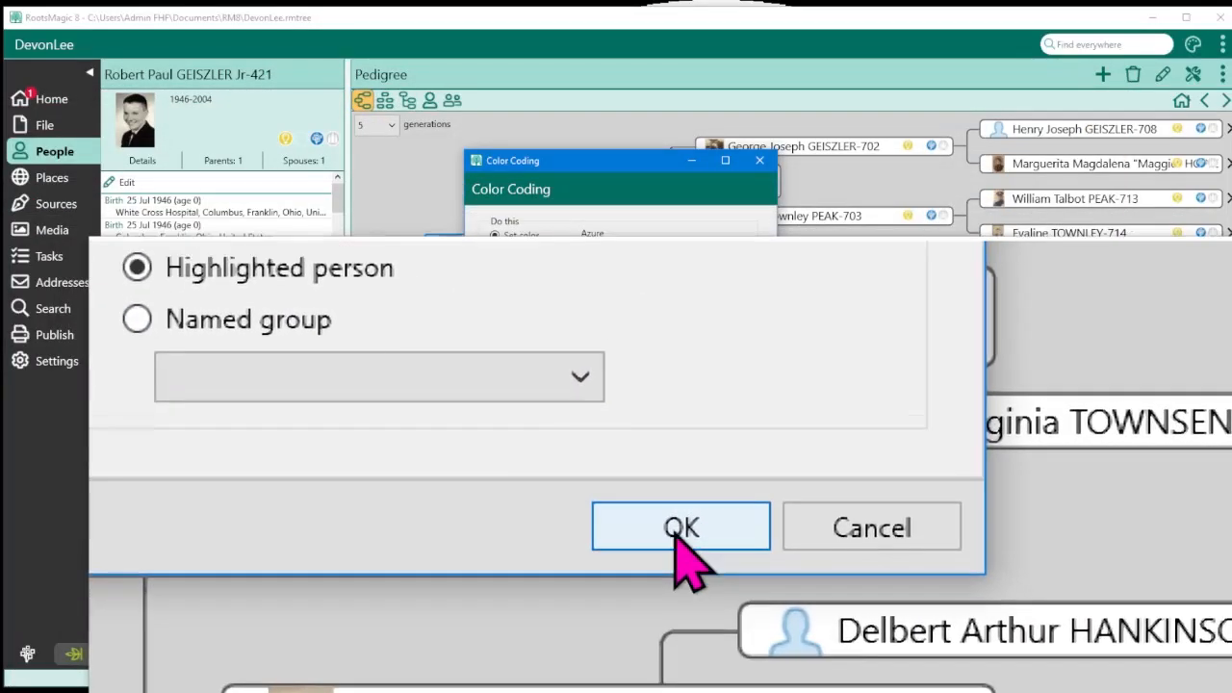
{"action": "left_click", "coordinate": [656, 529]}
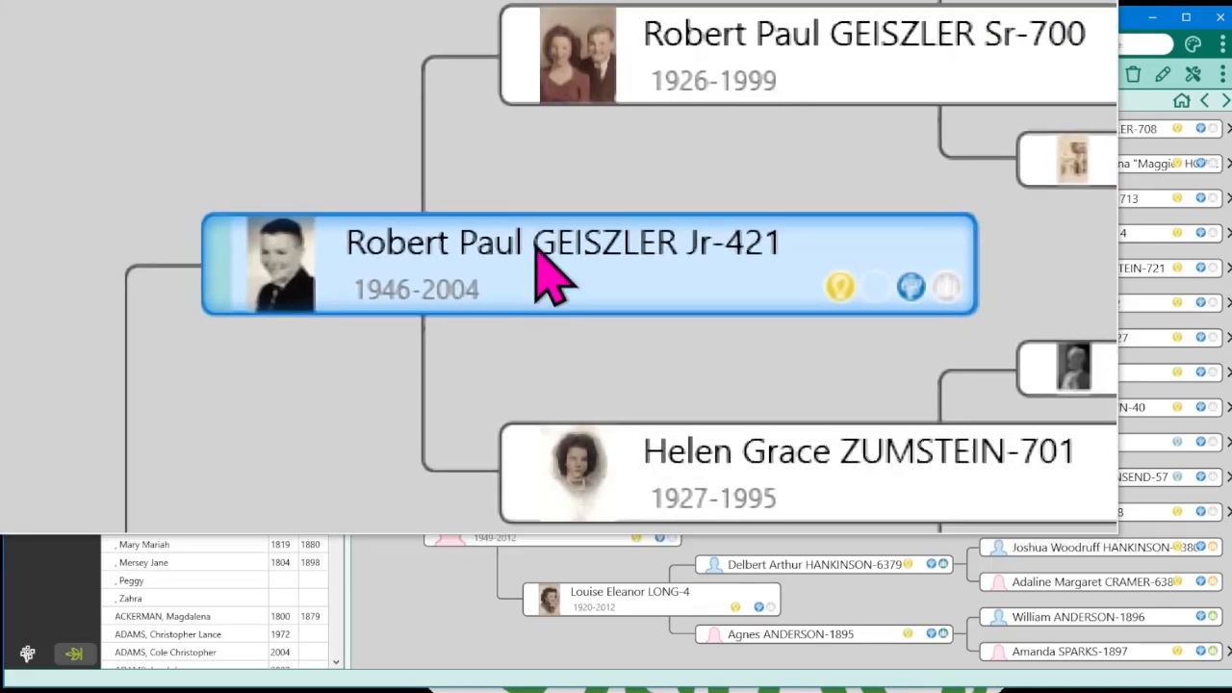
Set the color Blue for all ancestors of the root person's father
{"action": "right_click", "coordinate": [541, 262]}
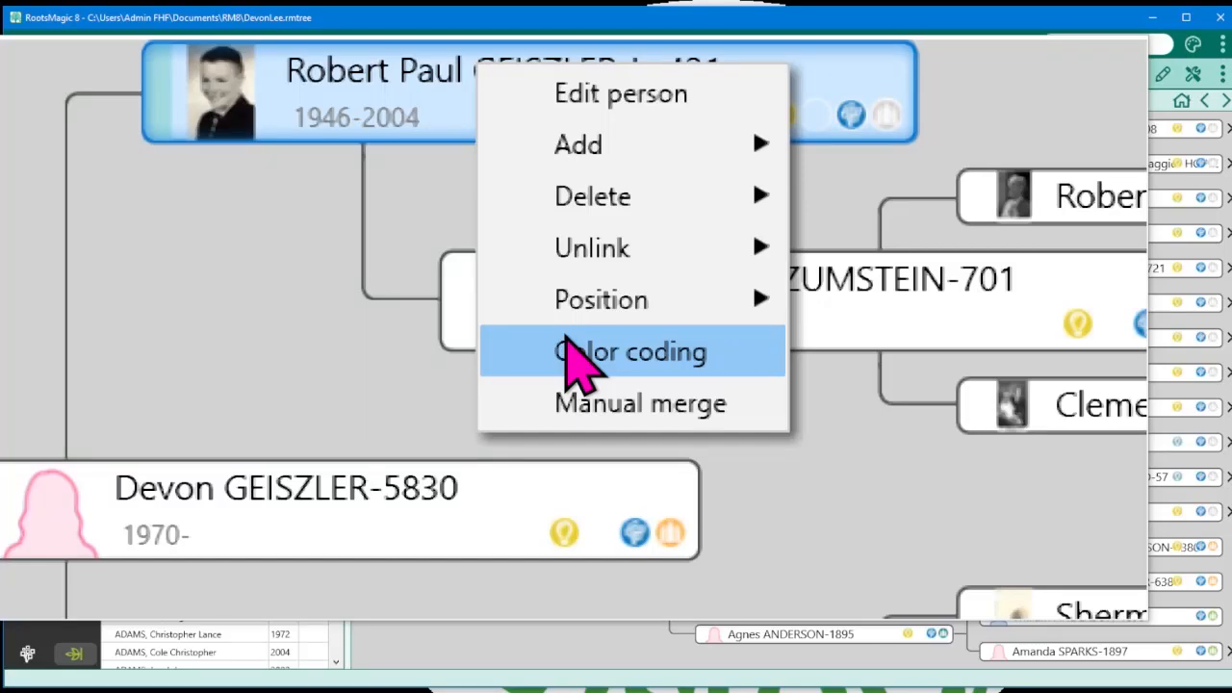
{"action": "left_click", "coordinate": [568, 347]}
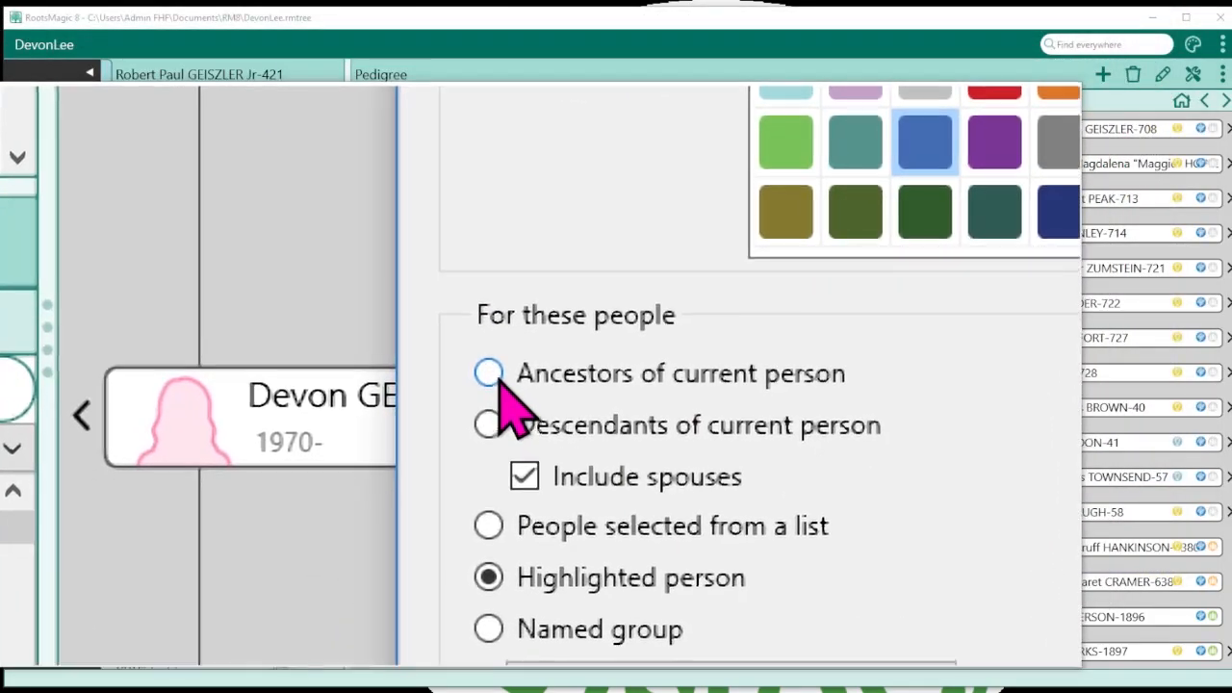
{"action": "left_click", "coordinate": [496, 376]}
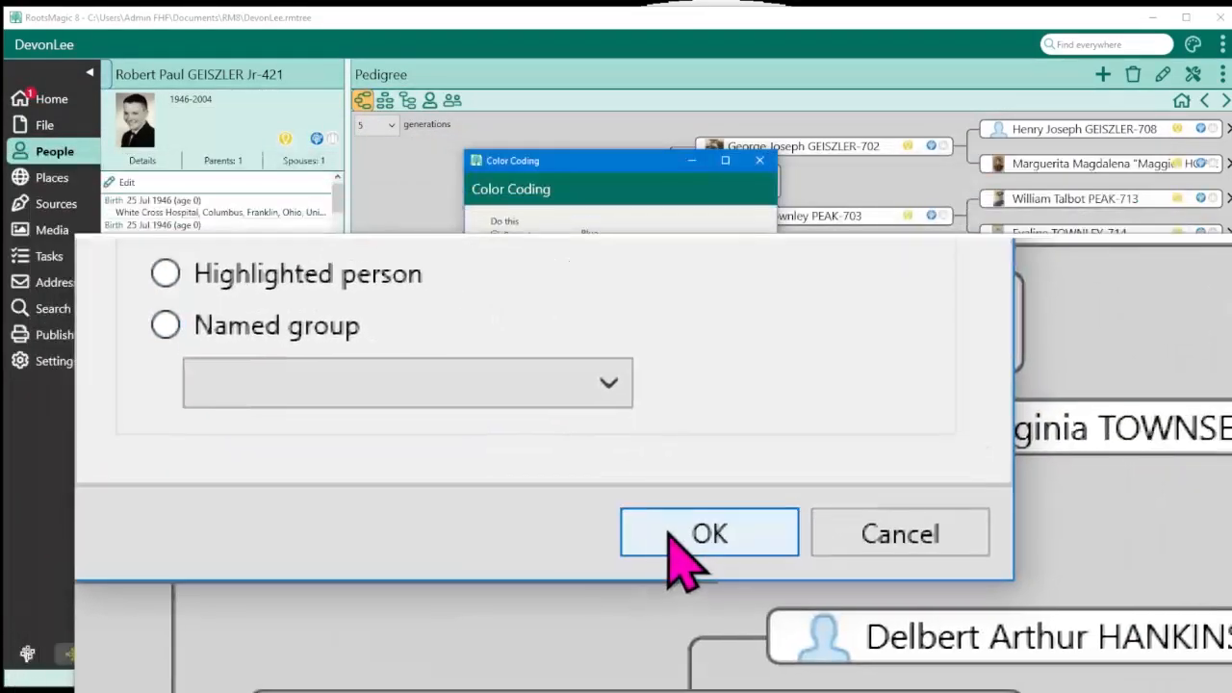
{"action": "left_click", "coordinate": [671, 531]}
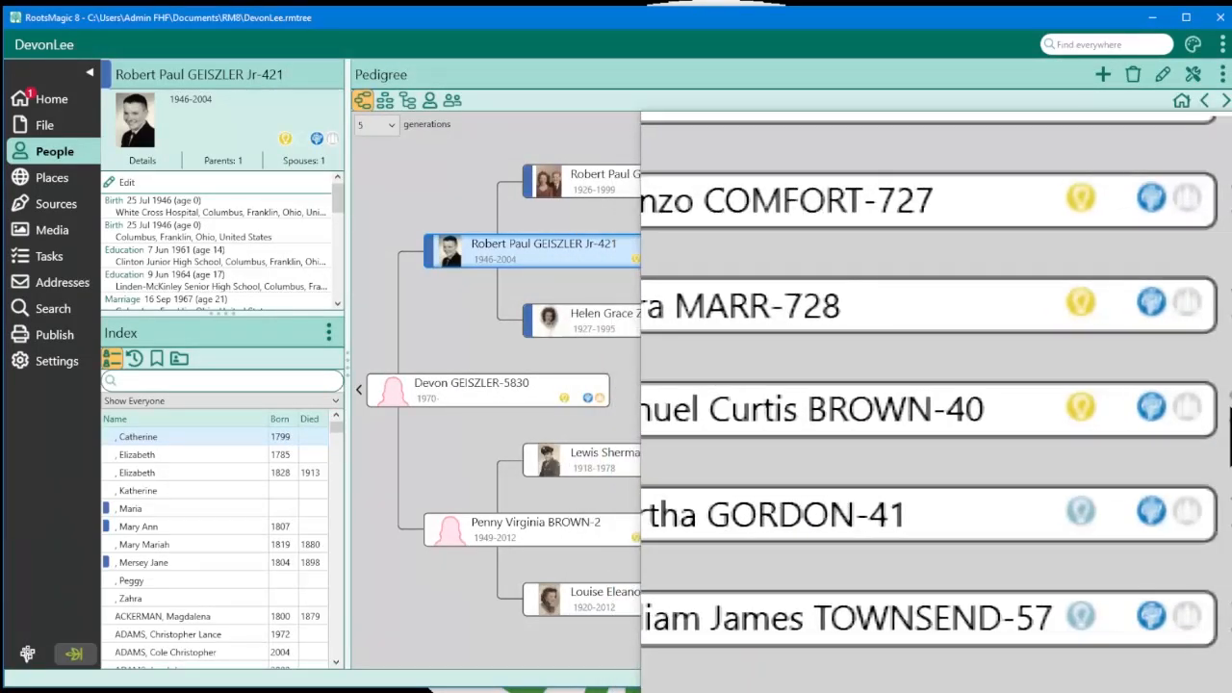
Set the color Brown for all descendants, including spouses, of the earliest ancestor shown in the paternal line of the root person's mother
{"action": "left_click", "coordinate": [1227, 408]}
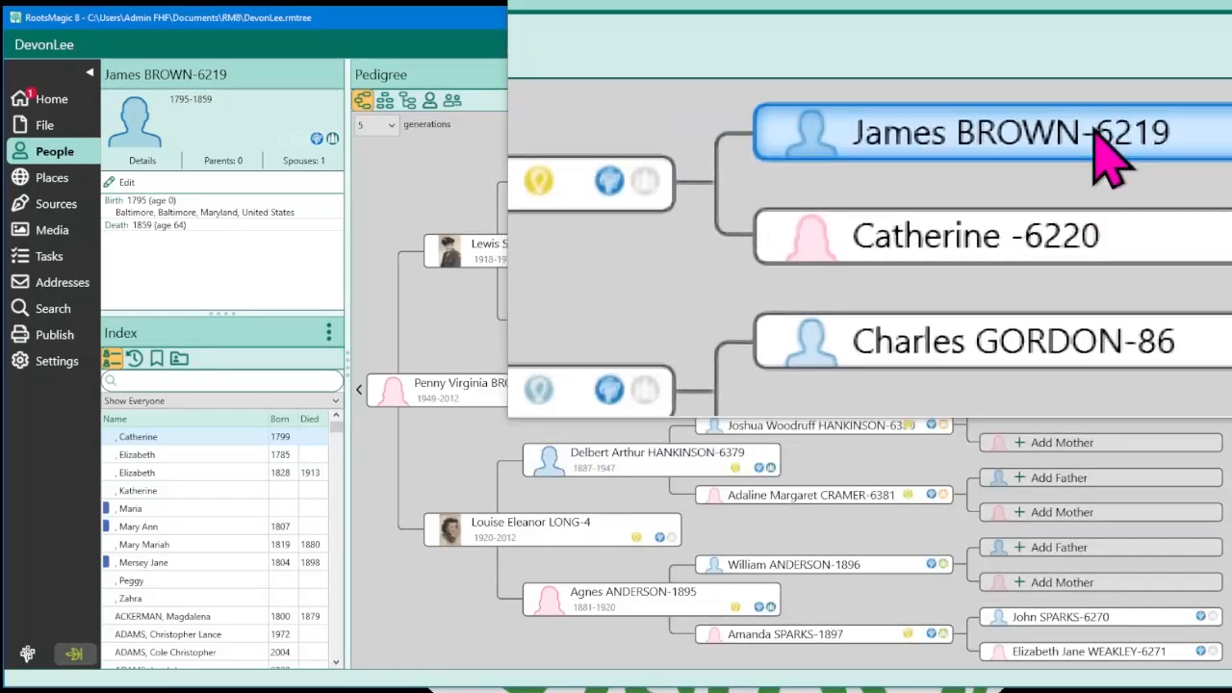
{"action": "right_click", "coordinate": [1097, 135]}
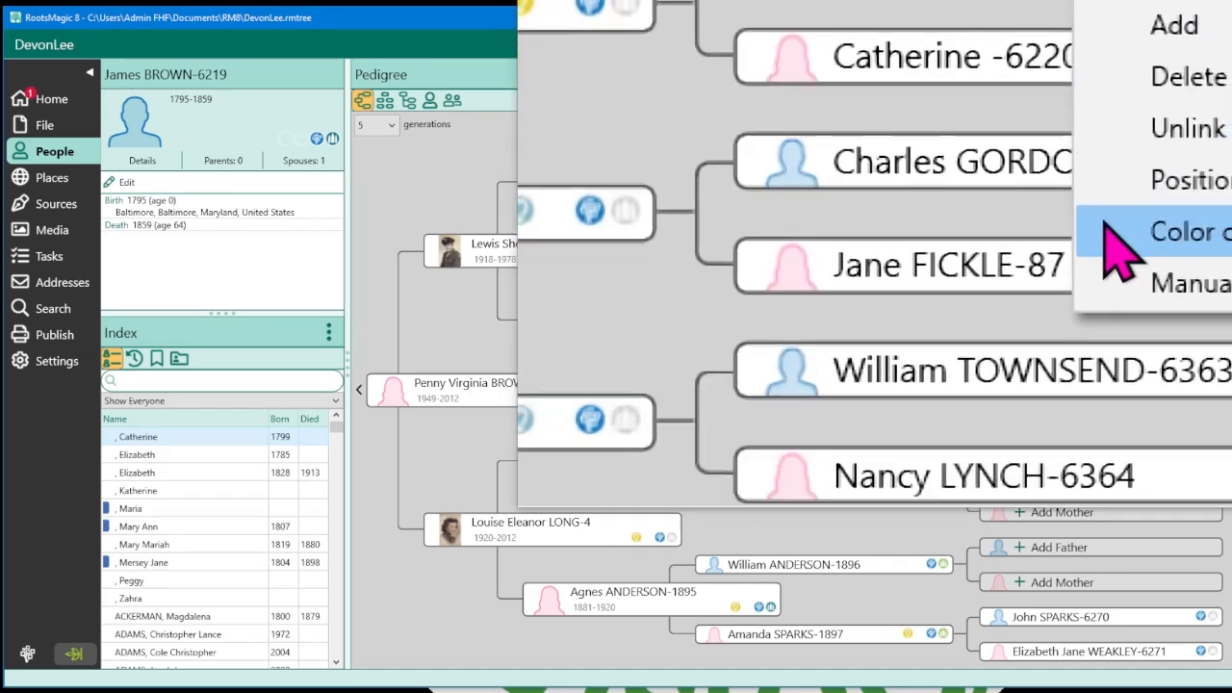
{"action": "left_click", "coordinate": [1105, 221]}
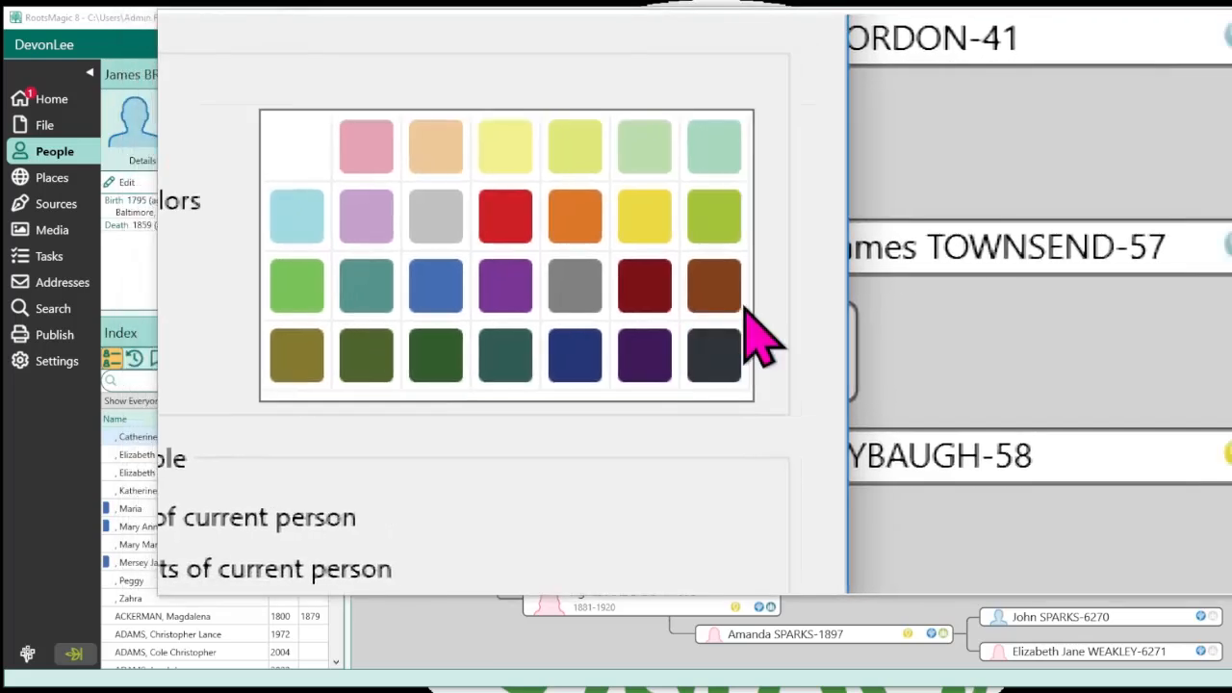
{"action": "left_click", "coordinate": [734, 300]}
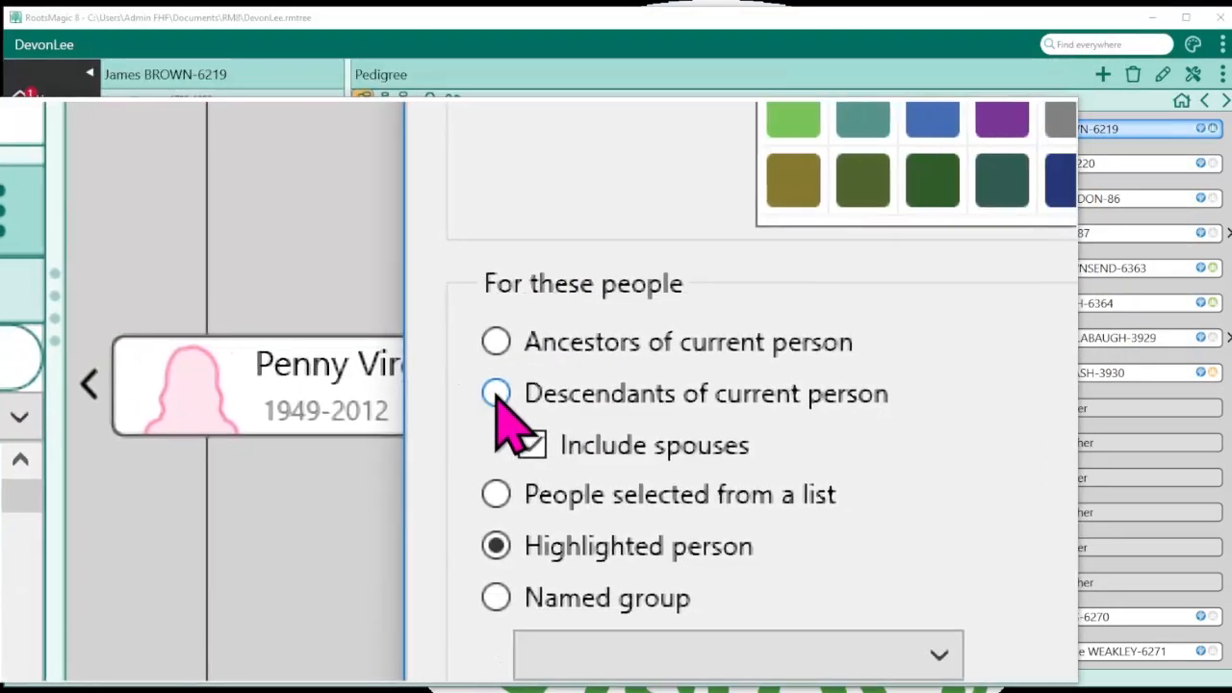
{"action": "left_click", "coordinate": [495, 392]}
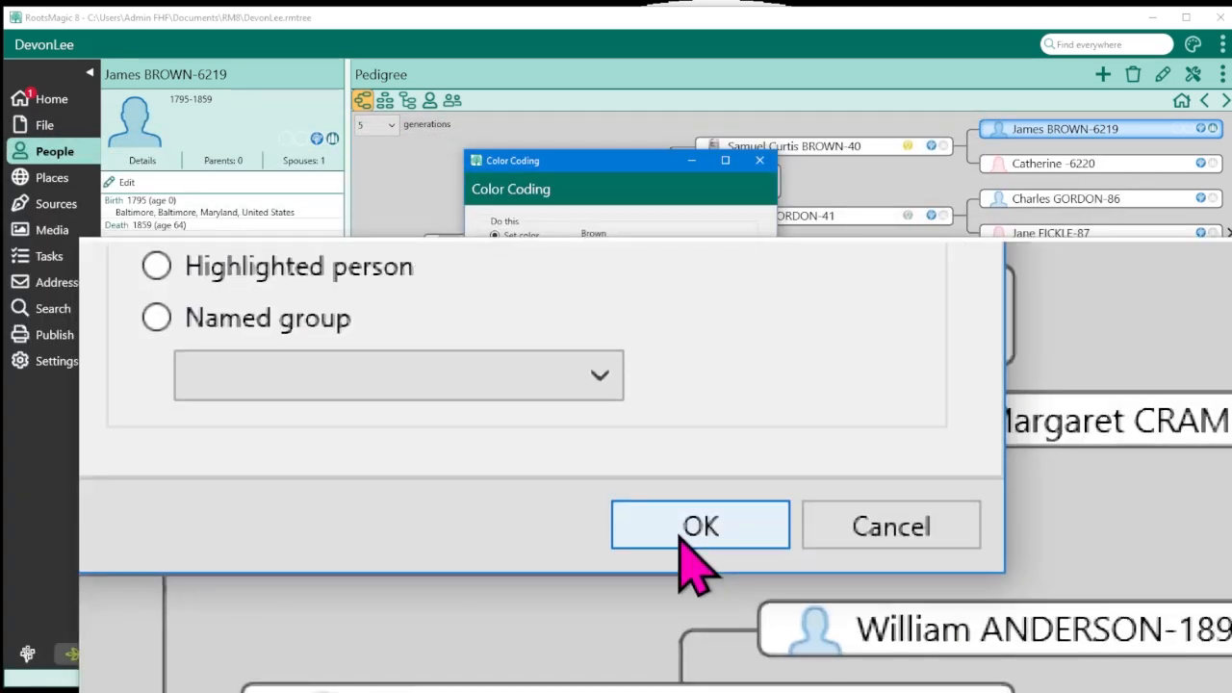
{"action": "left_click", "coordinate": [668, 453]}
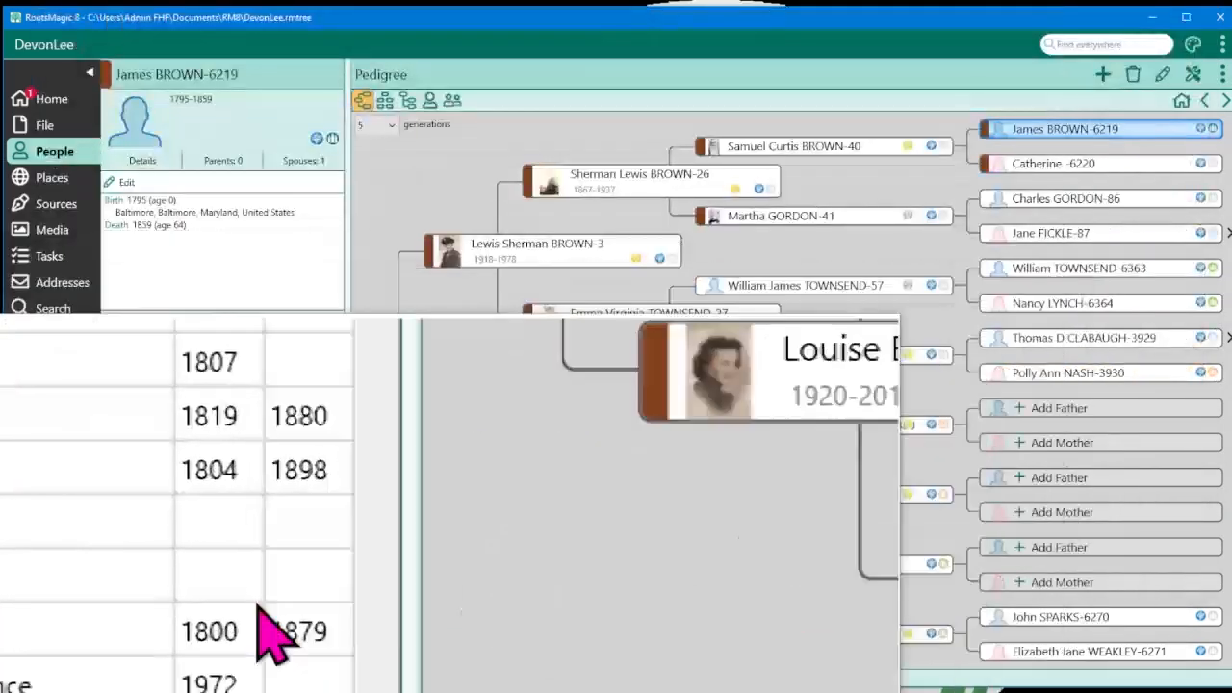
Examine the color codes beside the names in the people index through the surnames beginning with F
{"action": "scroll", "coordinate": [140, 612], "scroll_direction": "down", "scroll_amount": 15}
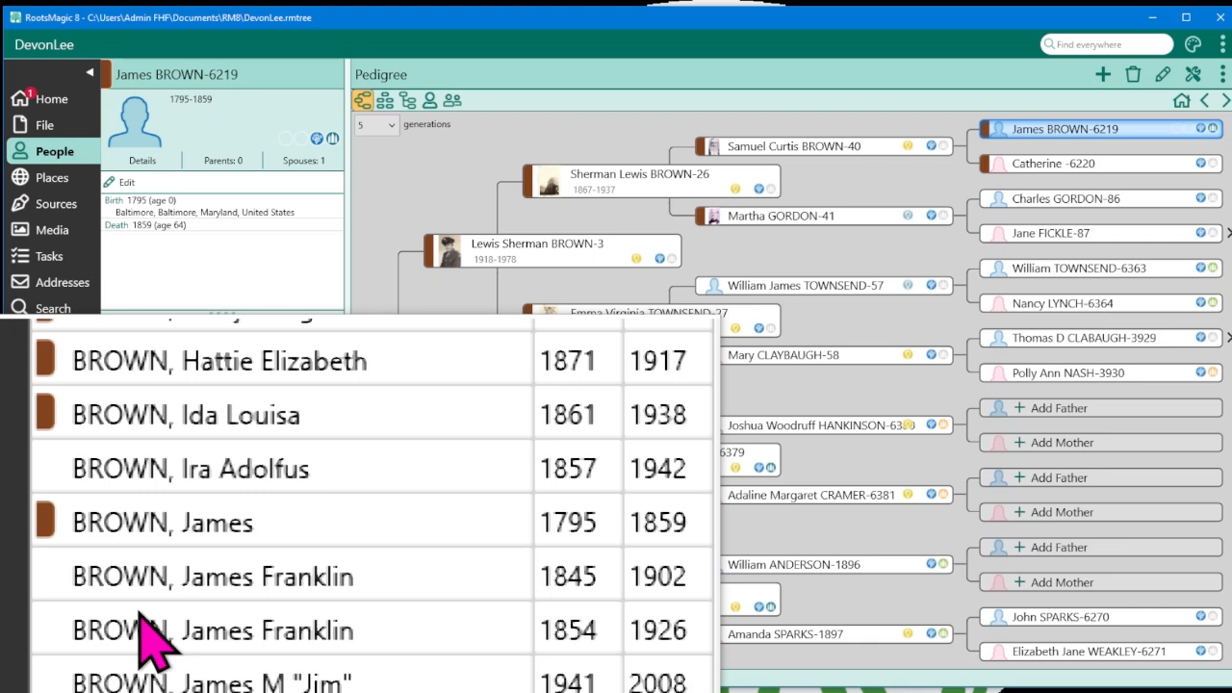
{"action": "scroll", "coordinate": [145, 636], "scroll_direction": "down", "scroll_amount": 20}
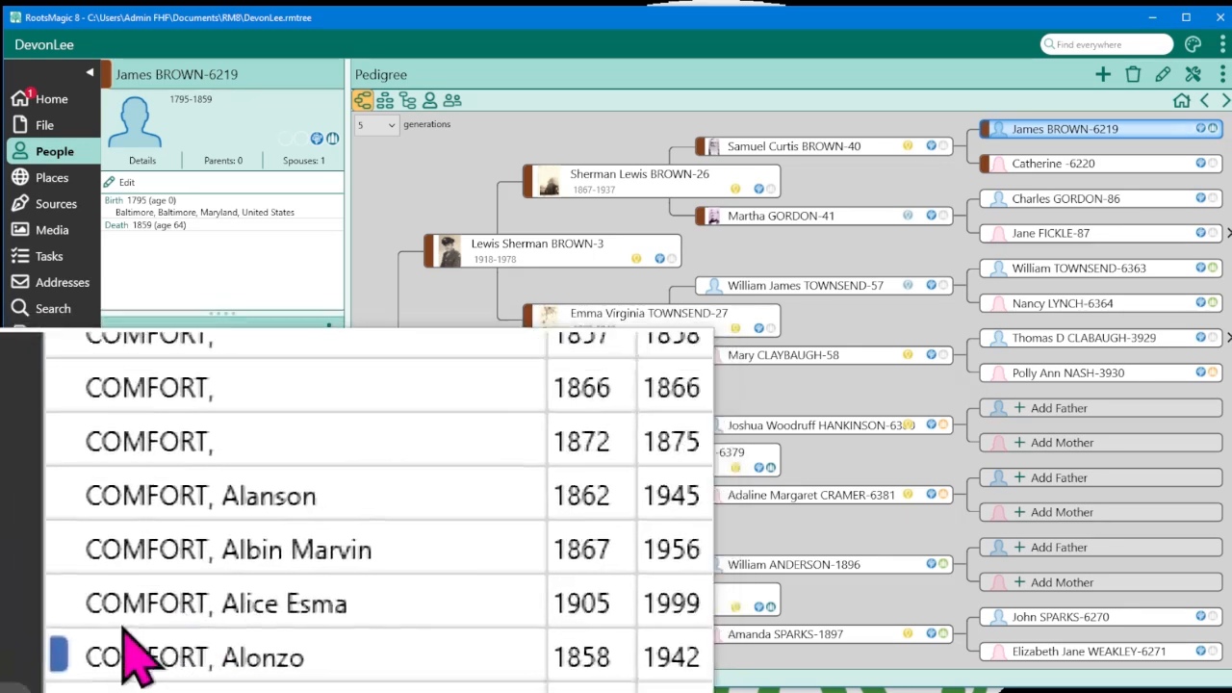
{"action": "scroll", "coordinate": [130, 659], "scroll_direction": "down", "scroll_amount": 4}
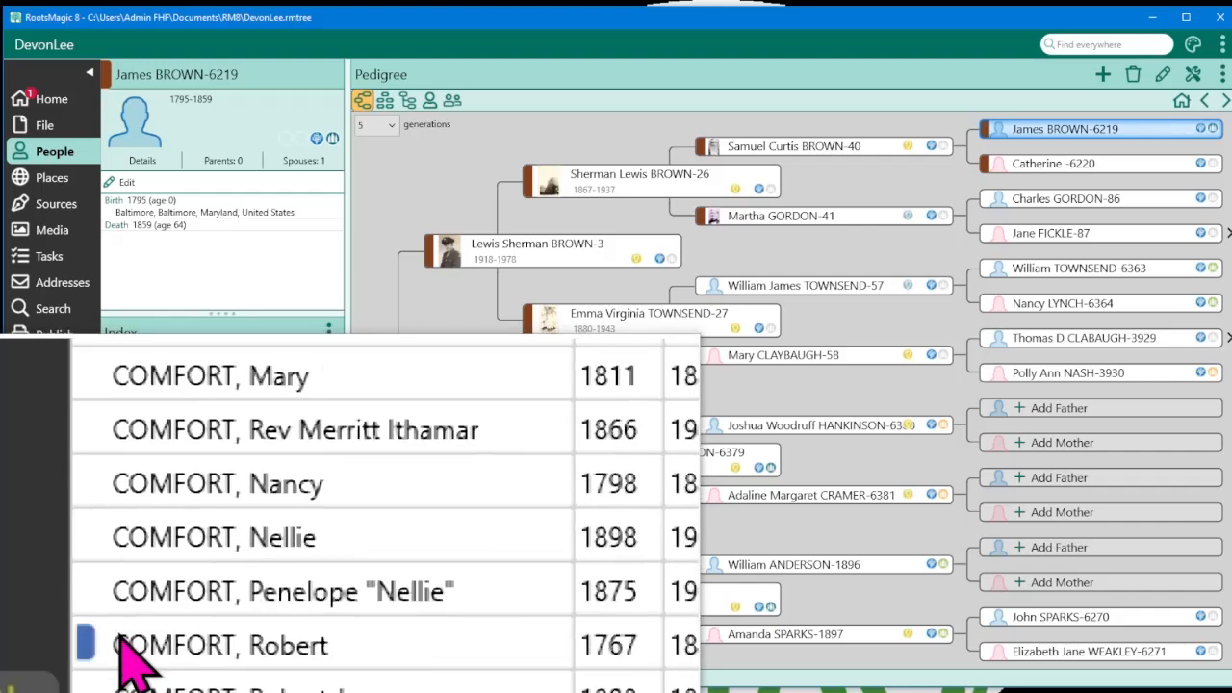
{"action": "scroll", "coordinate": [130, 659], "scroll_direction": "down", "scroll_amount": 20}
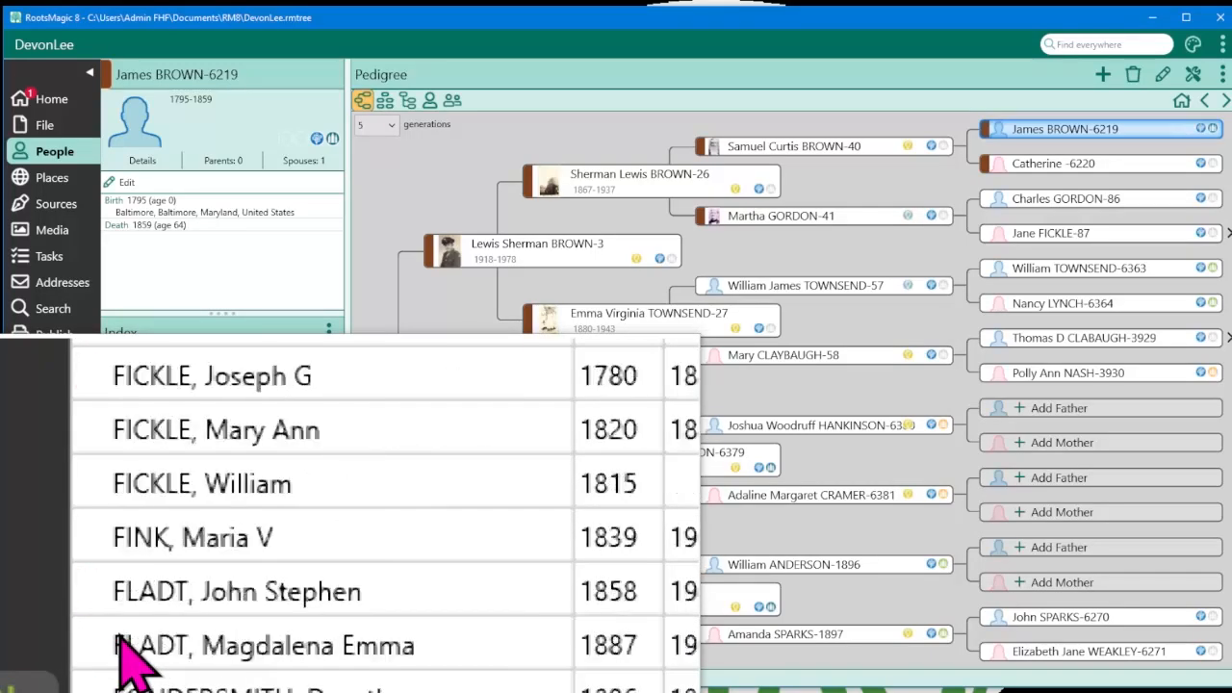
{"action": "scroll", "coordinate": [130, 660], "scroll_direction": "up", "scroll_amount": 5}
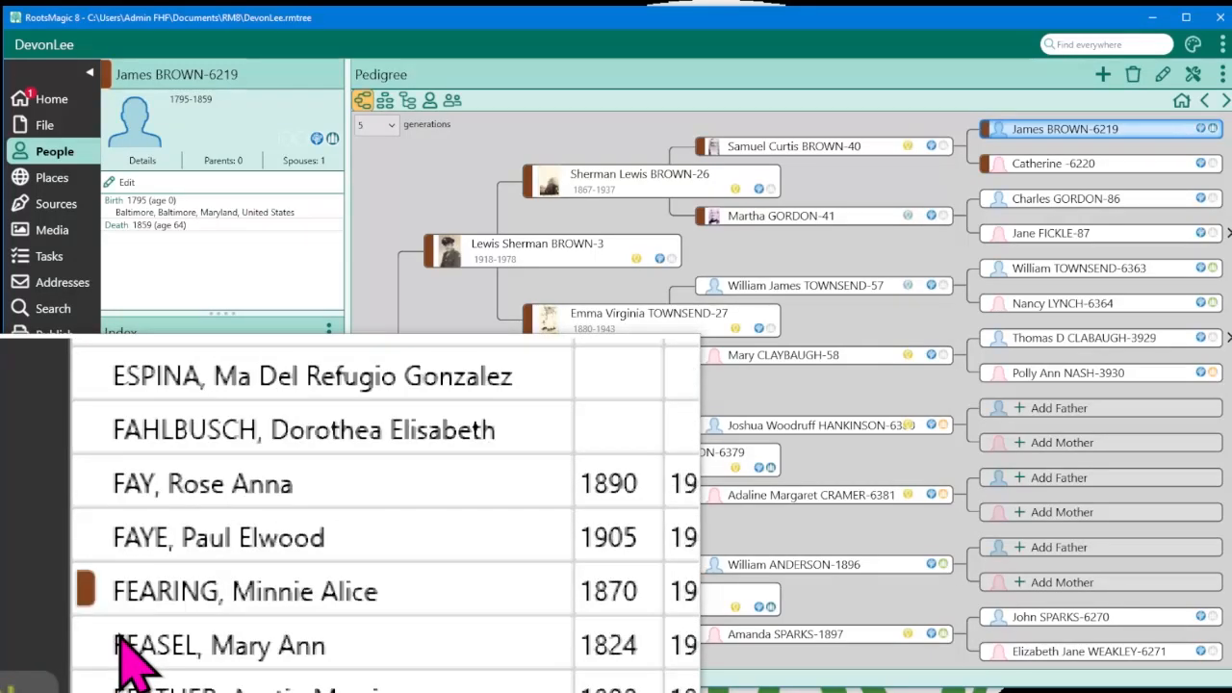
{"action": "scroll", "coordinate": [130, 660], "scroll_direction": "down", "scroll_amount": 10}
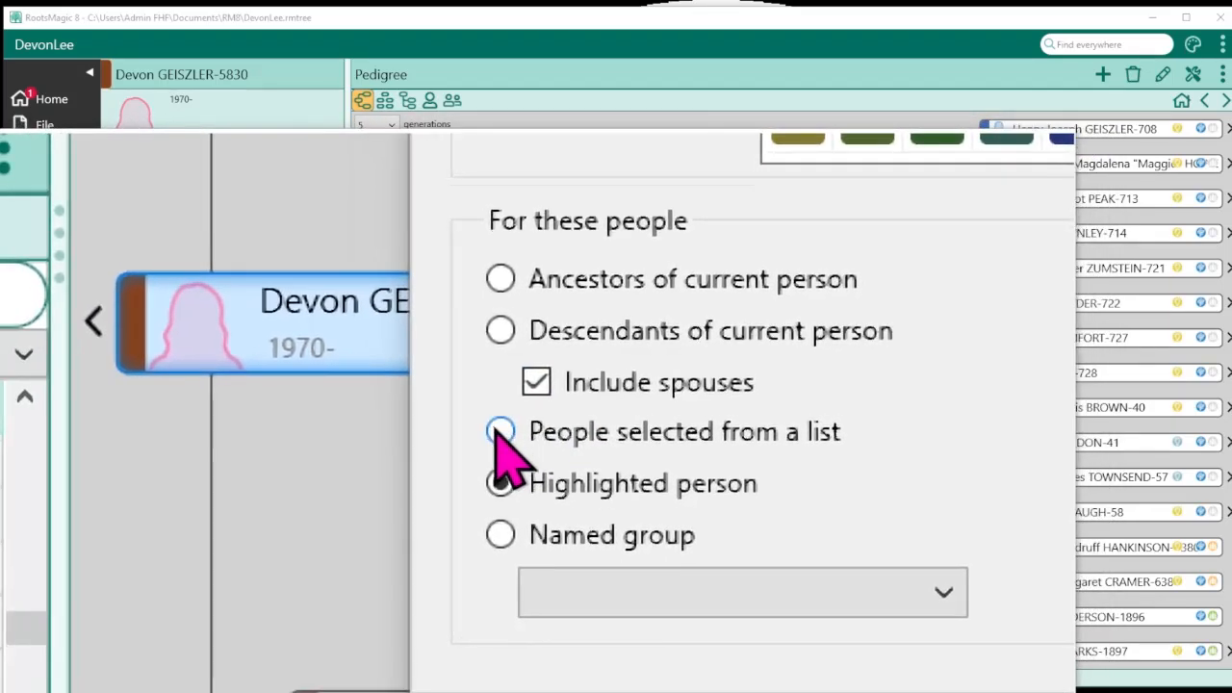
Set the color yellow for people selected from a list, marking all living people, and check the color codes in the index
{"action": "left_click", "coordinate": [515, 443]}
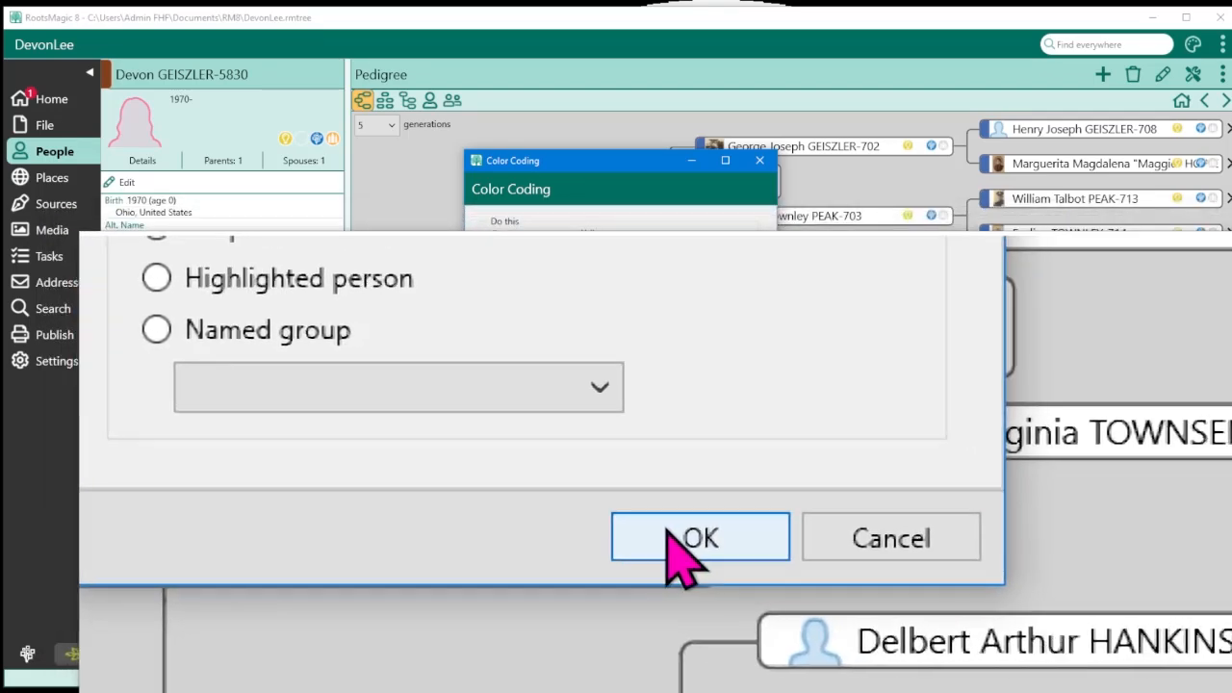
{"action": "left_click", "coordinate": [680, 543]}
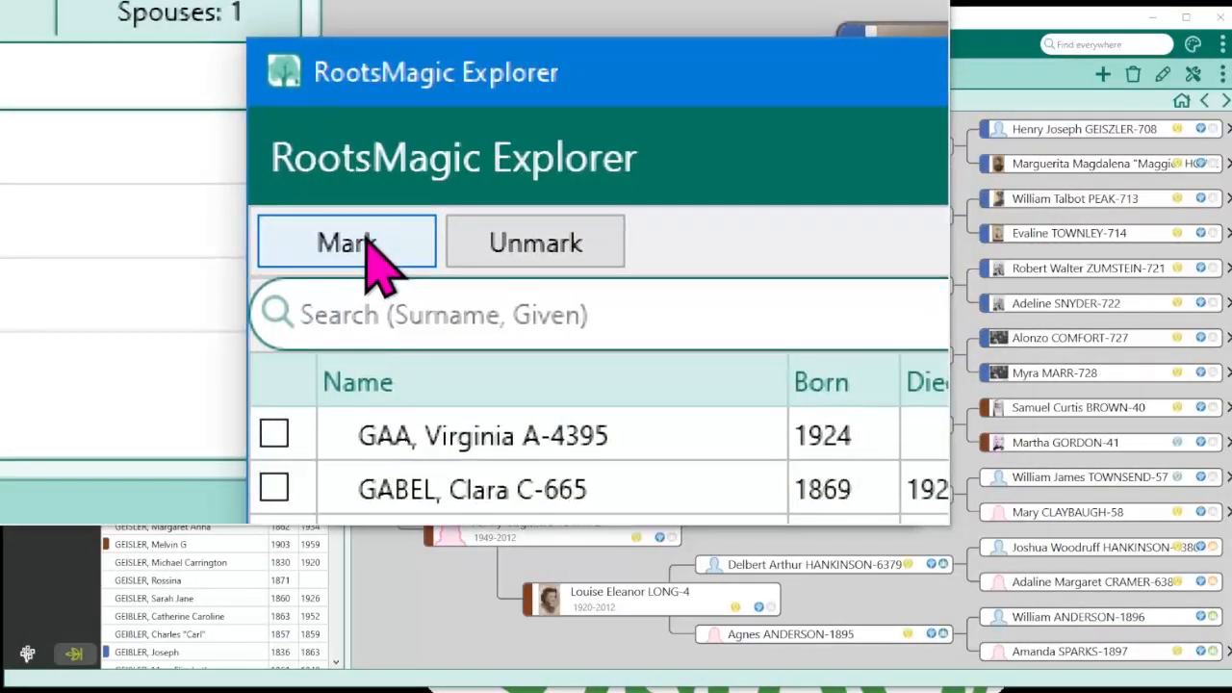
{"action": "left_click", "coordinate": [364, 245]}
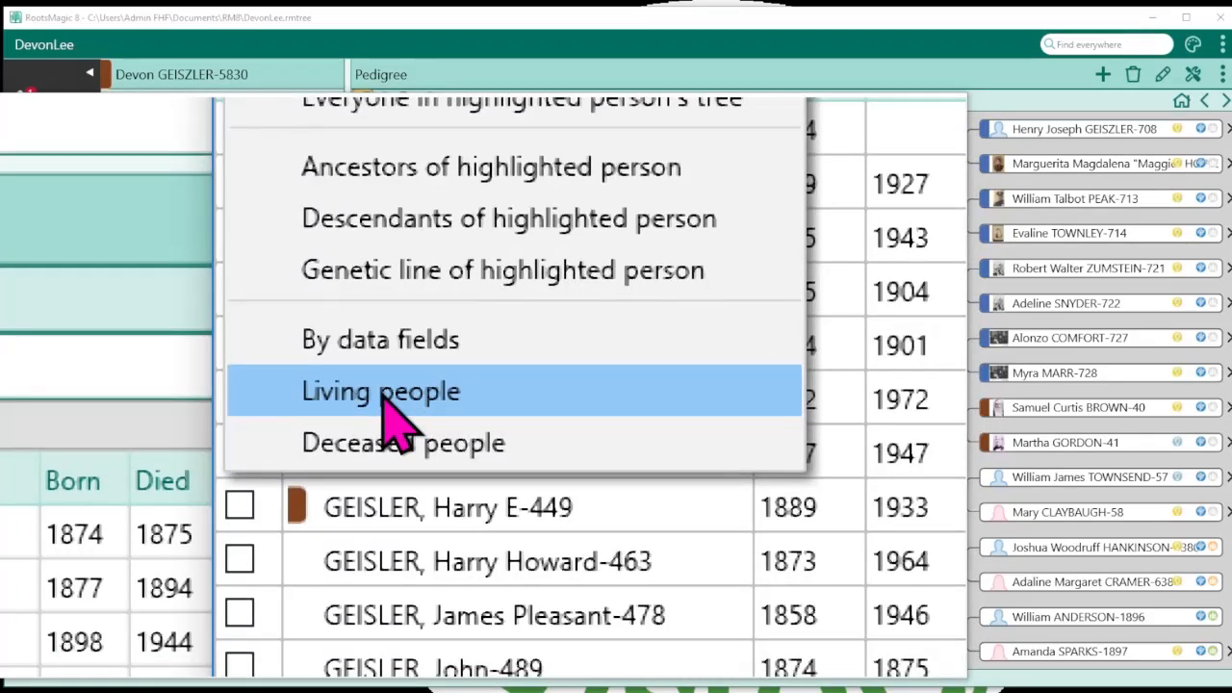
{"action": "left_click", "coordinate": [390, 392]}
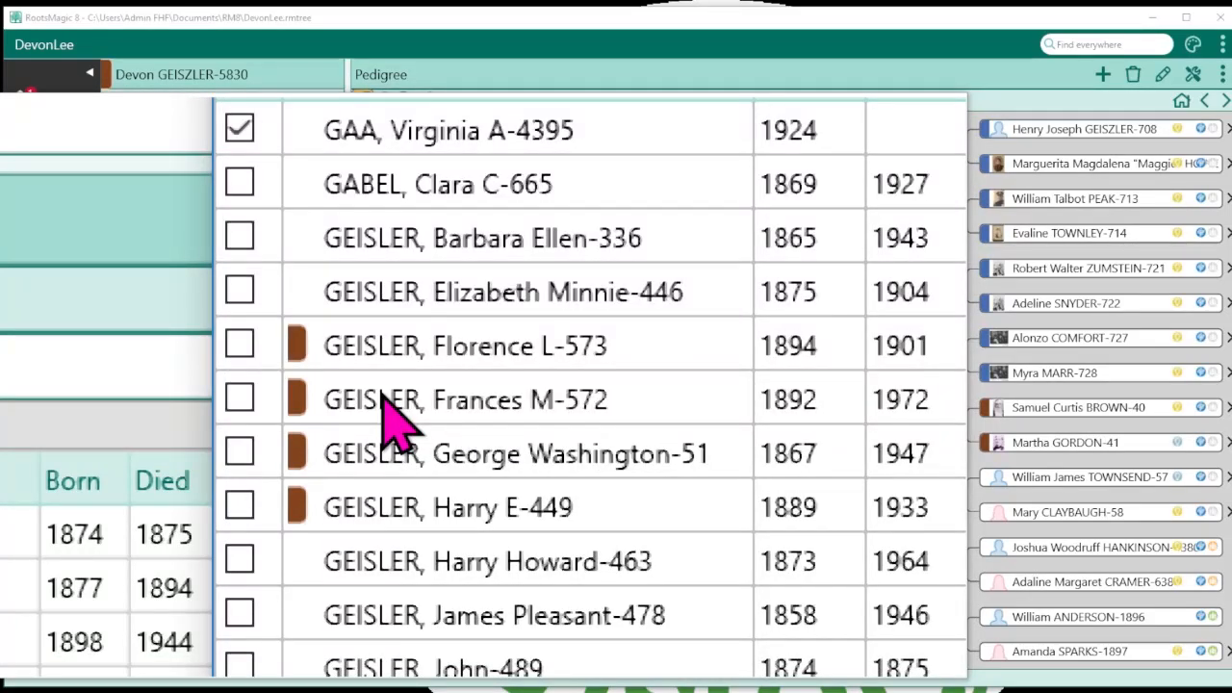
{"action": "scroll", "coordinate": [385, 396], "scroll_direction": "up", "scroll_amount": 8}
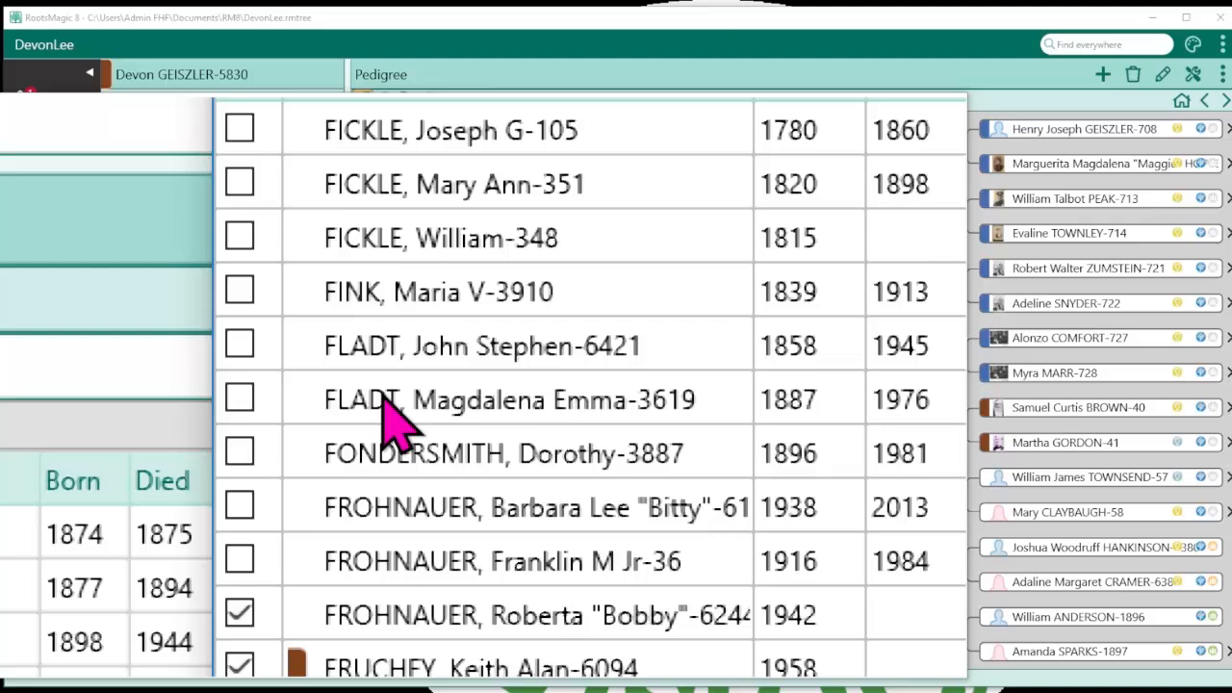
{"action": "scroll", "coordinate": [385, 400], "scroll_direction": "up", "scroll_amount": 3}
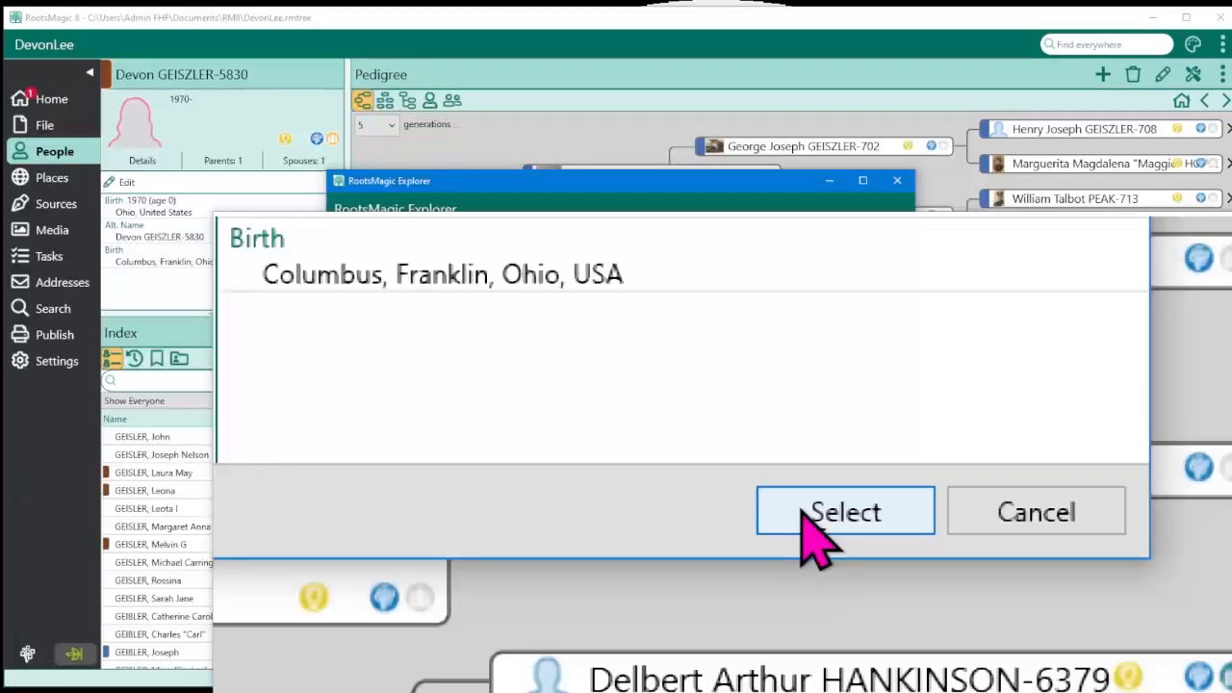
{"action": "left_click", "coordinate": [800, 511]}
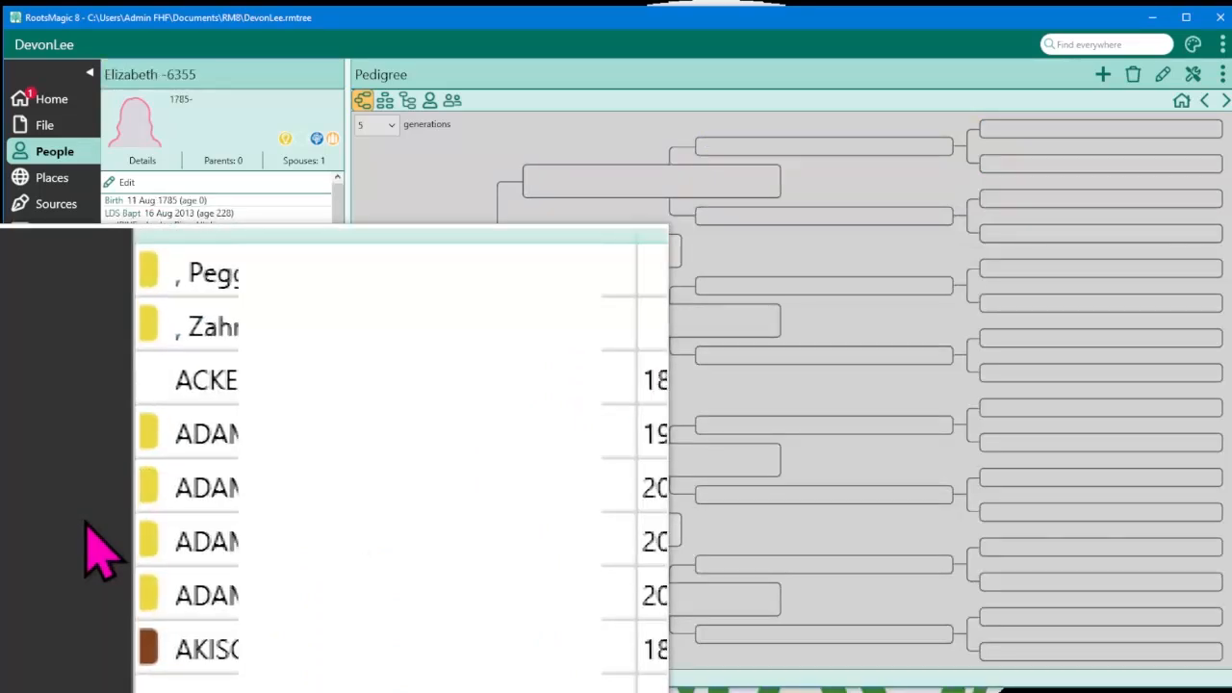
{"action": "scroll", "coordinate": [120, 554], "scroll_direction": "down", "scroll_amount": 5}
{"action": "scroll", "coordinate": [120, 554], "scroll_direction": "down", "scroll_amount": 5}
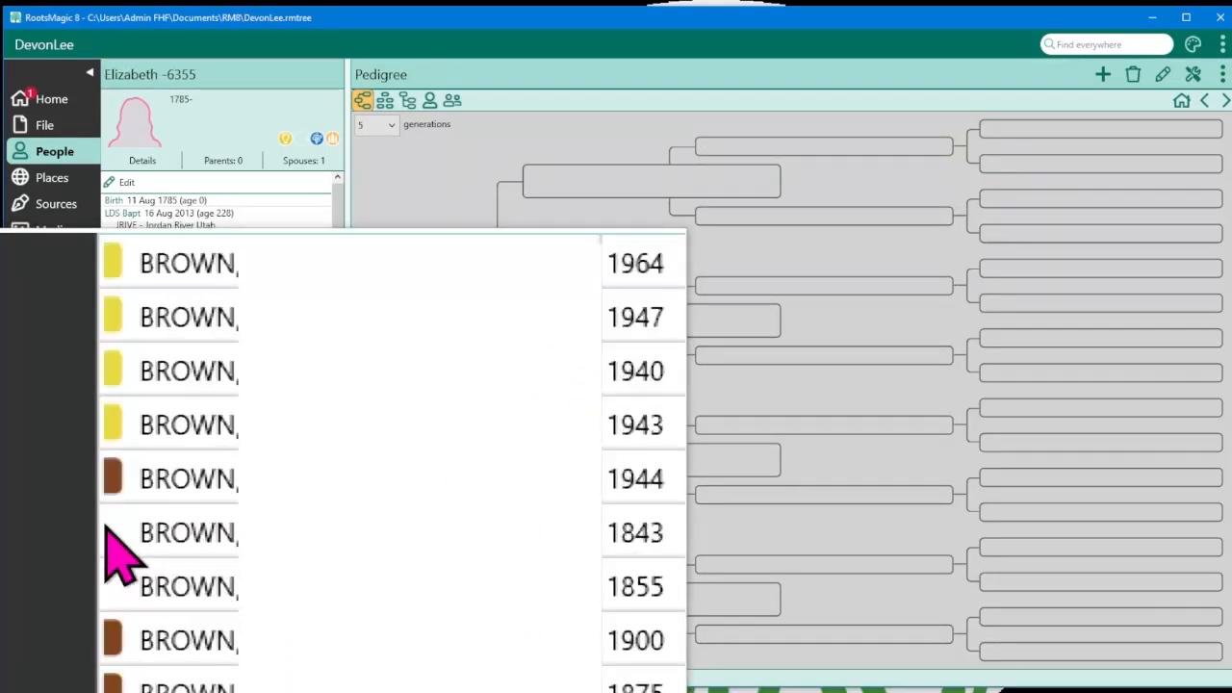
Examine the color codes beside the names in the people index among the surnames beginning with B
{"action": "scroll", "coordinate": [121, 553], "scroll_direction": "down", "scroll_amount": 5}
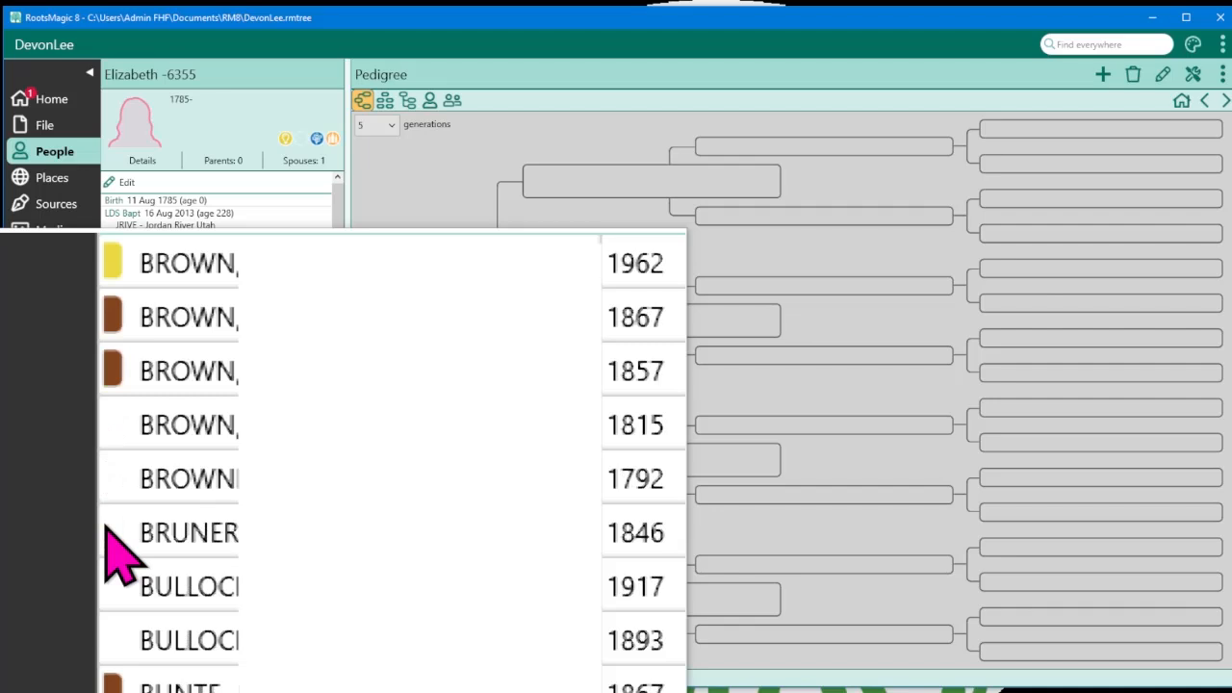
{"action": "scroll", "coordinate": [121, 553], "scroll_direction": "up", "scroll_amount": 5}
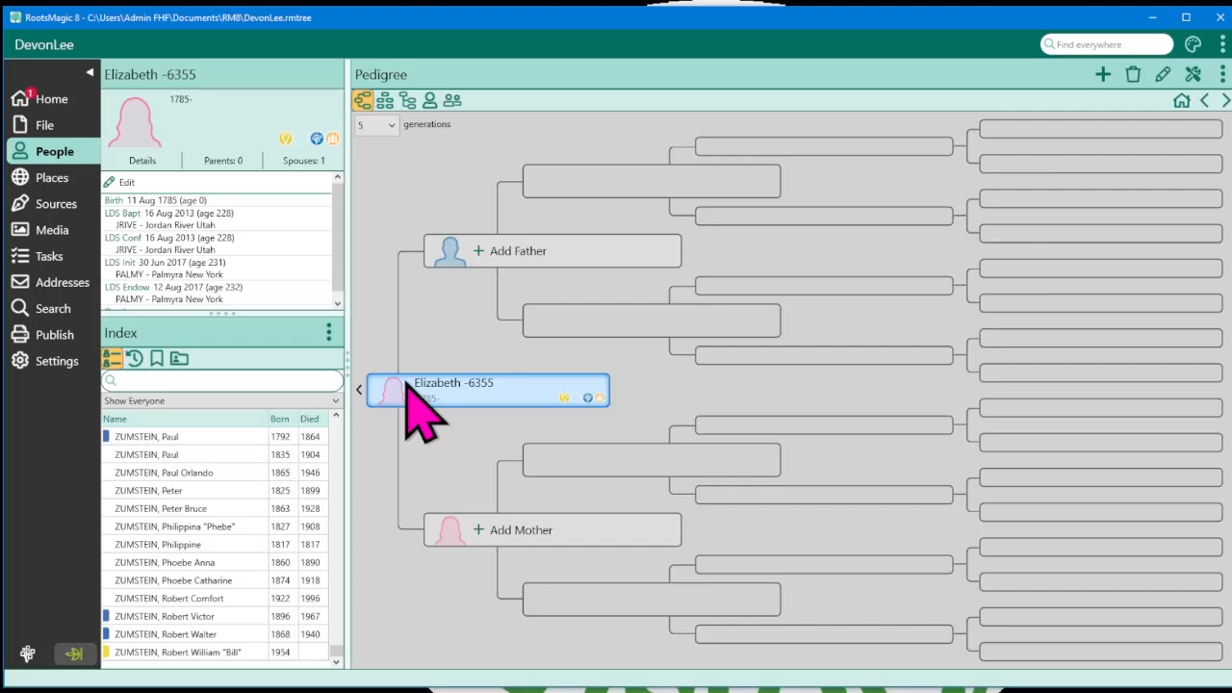
{"action": "right_click", "coordinate": [408, 385]}
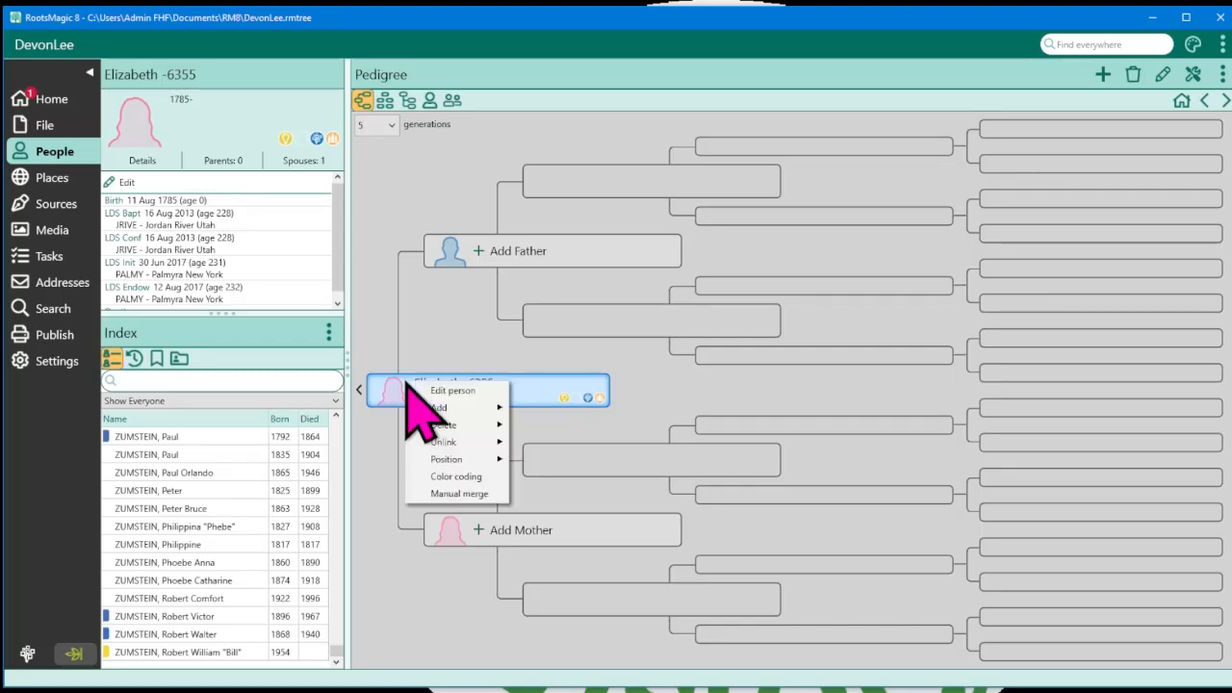
{"action": "left_click", "coordinate": [381, 437]}
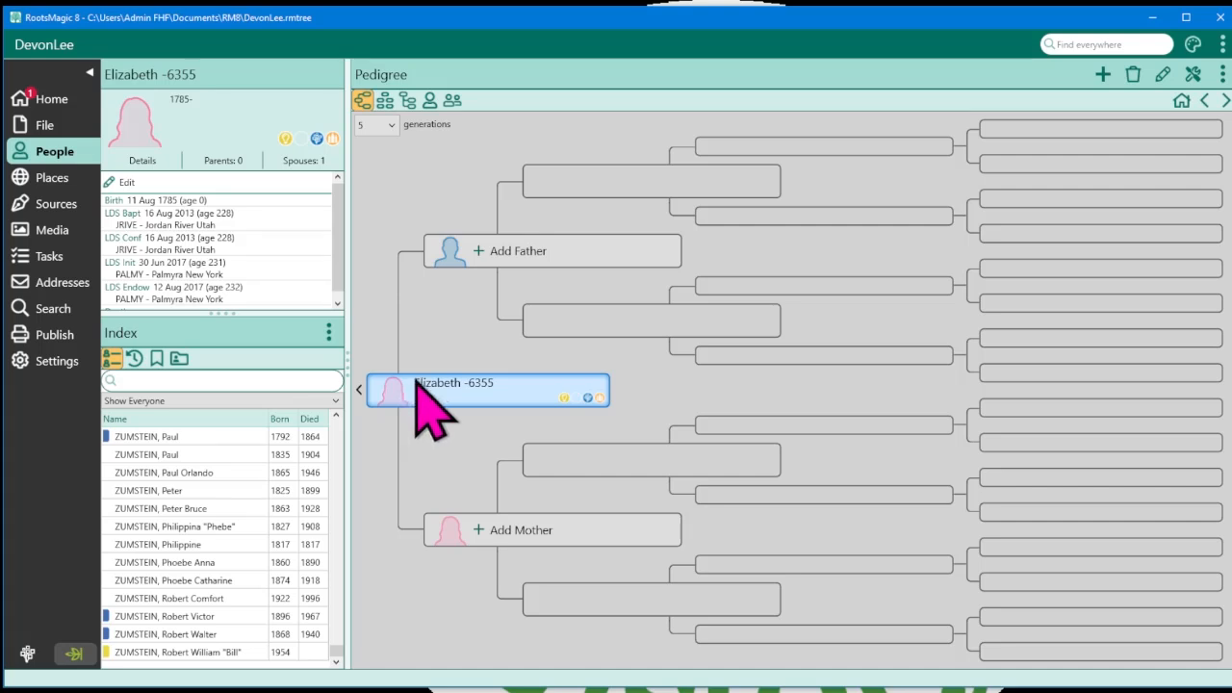
Show the selected woman's family view and choose to set the color Purple for people selected from a list
{"action": "left_click", "coordinate": [385, 100]}
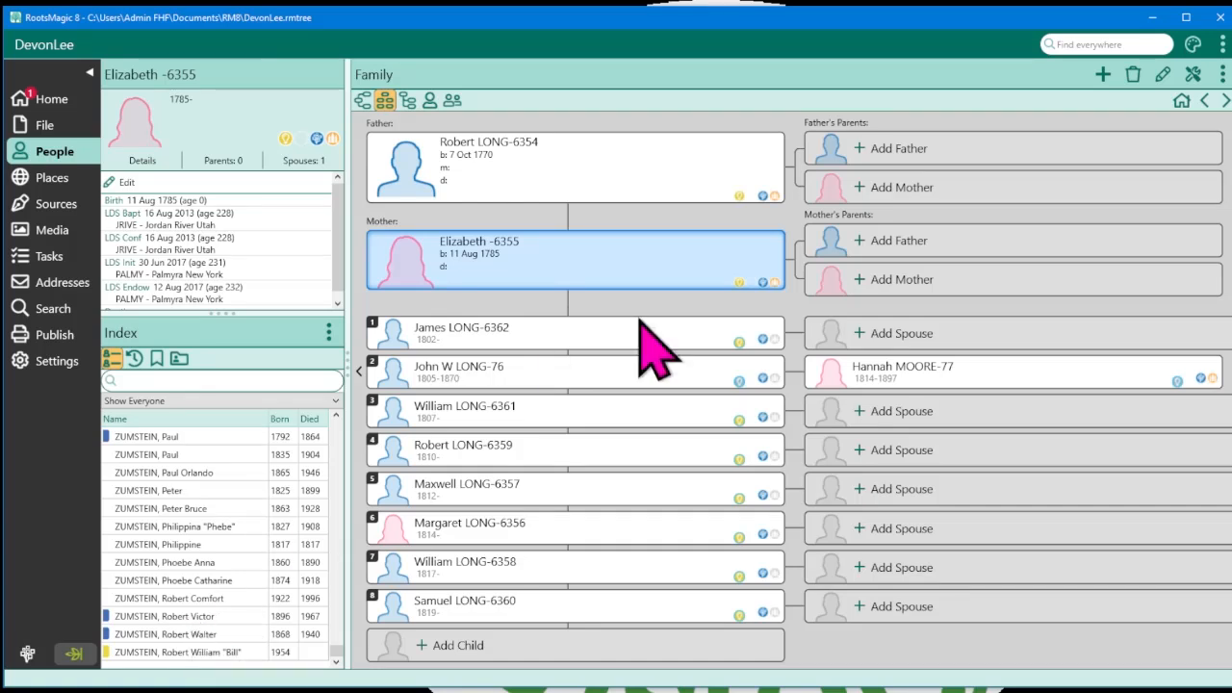
{"action": "right_click", "coordinate": [544, 252]}
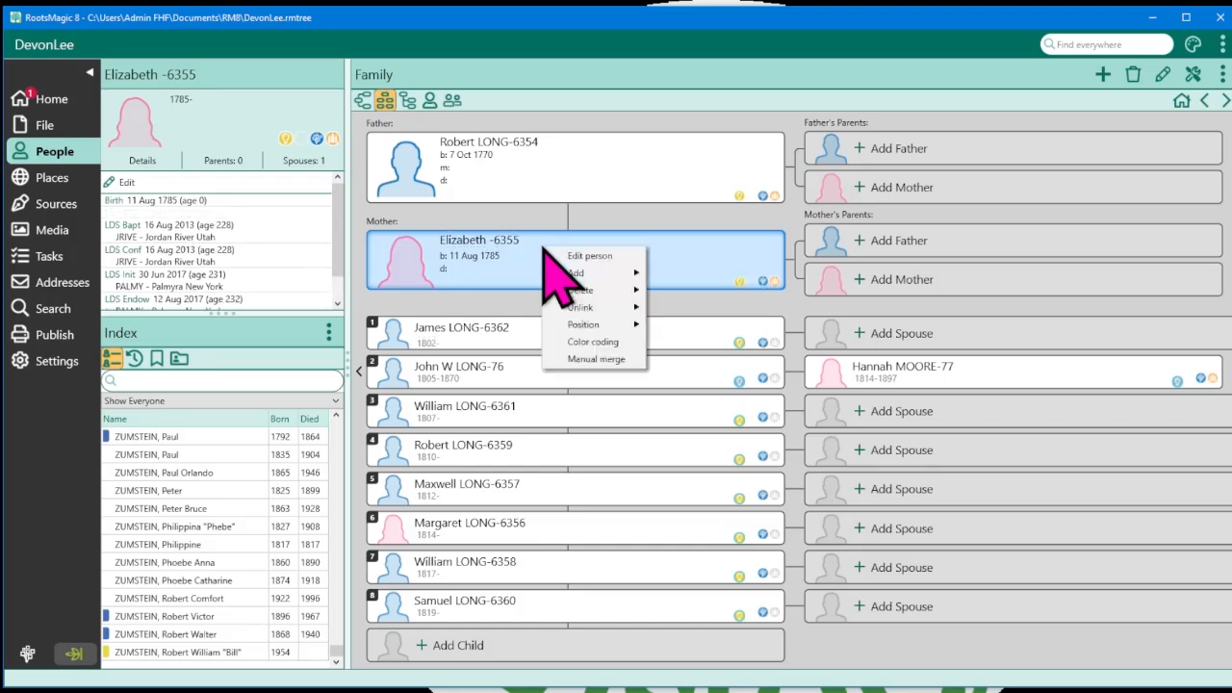
{"action": "left_click", "coordinate": [558, 343]}
{"action": "left_click", "coordinate": [663, 298]}
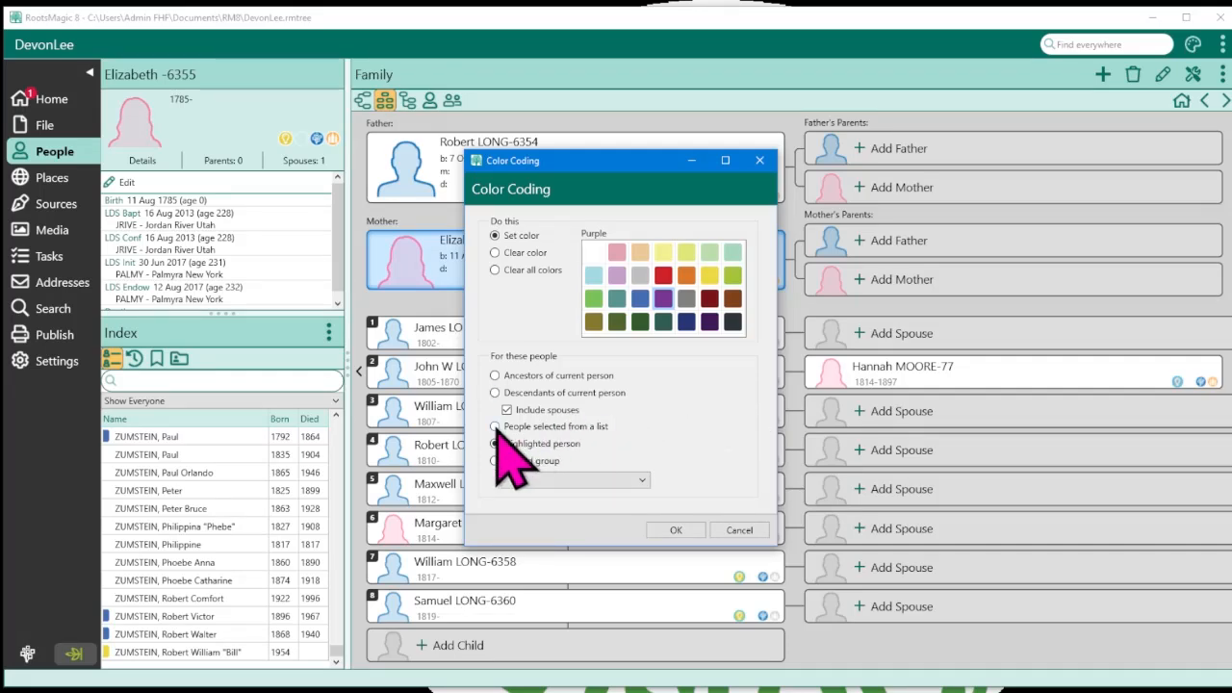
{"action": "left_click", "coordinate": [675, 531]}
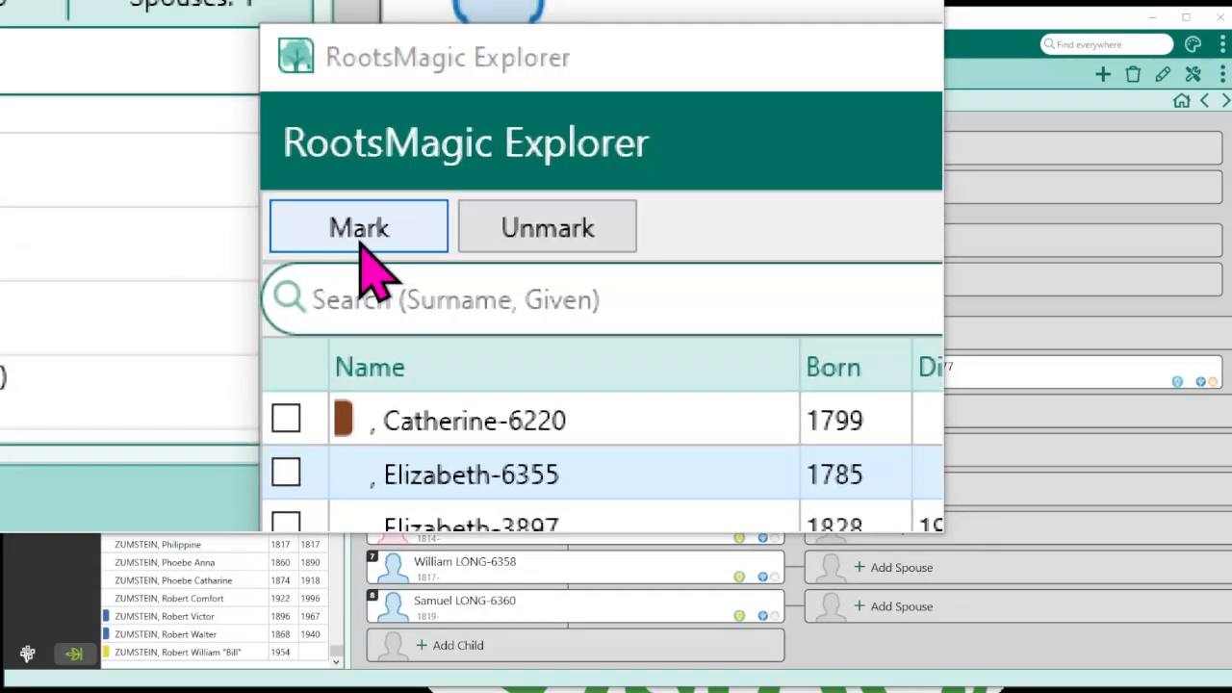
Start marking people by data fields and choose Birth as the field of the first criterion
{"action": "left_click", "coordinate": [366, 231]}
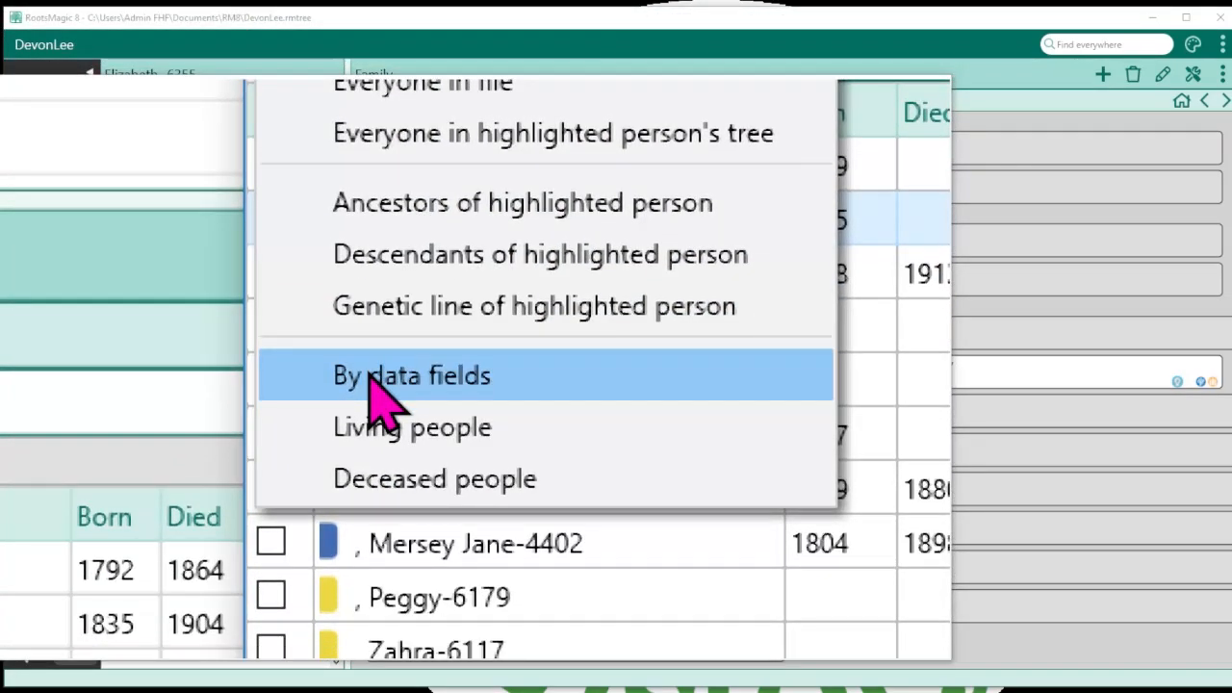
{"action": "left_click", "coordinate": [376, 377]}
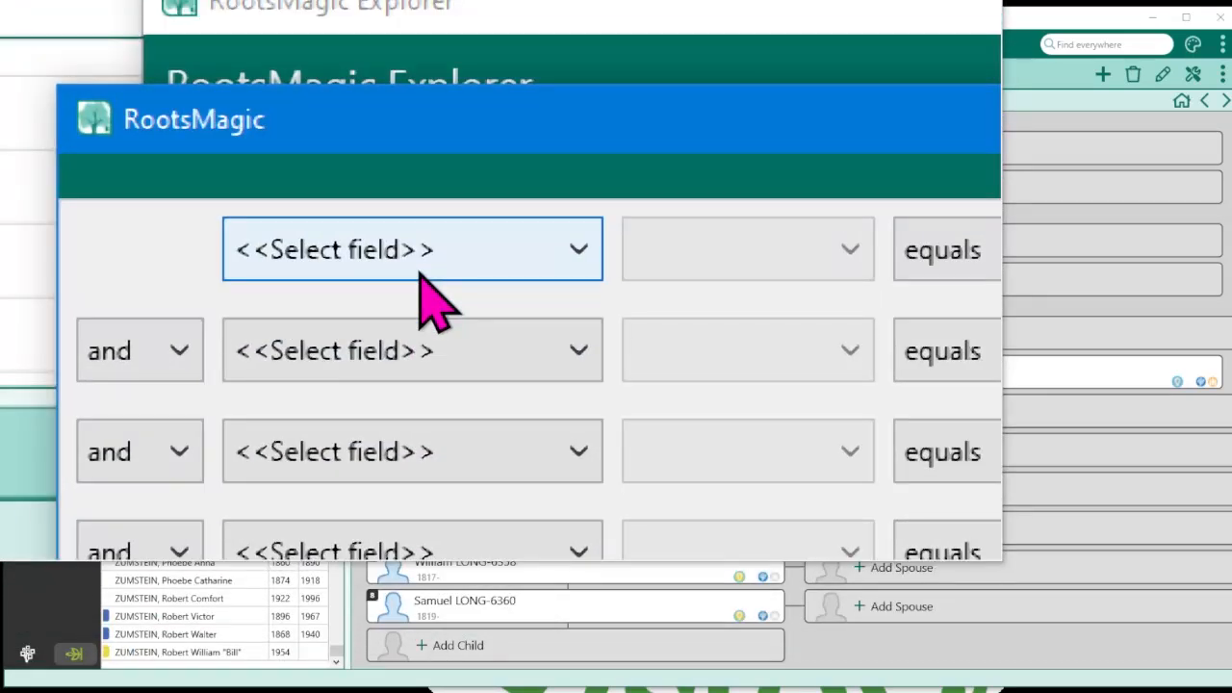
{"action": "left_click", "coordinate": [431, 289]}
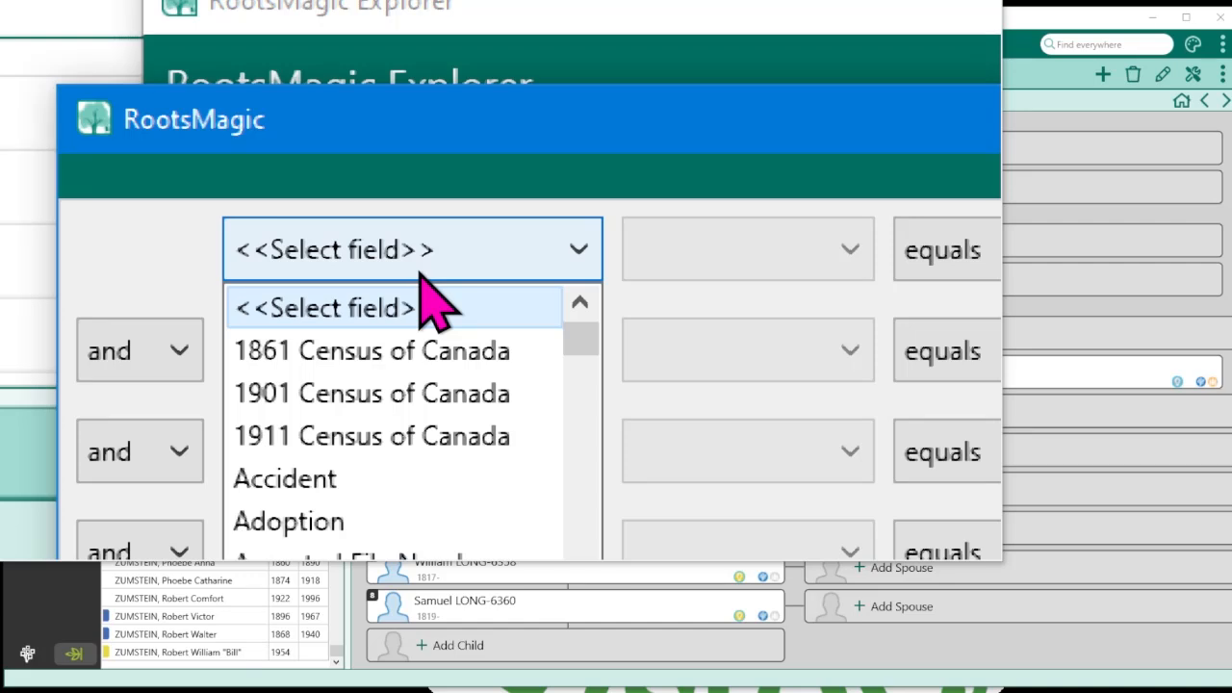
{"action": "scroll", "coordinate": [431, 289], "scroll_direction": "down", "scroll_amount": 2}
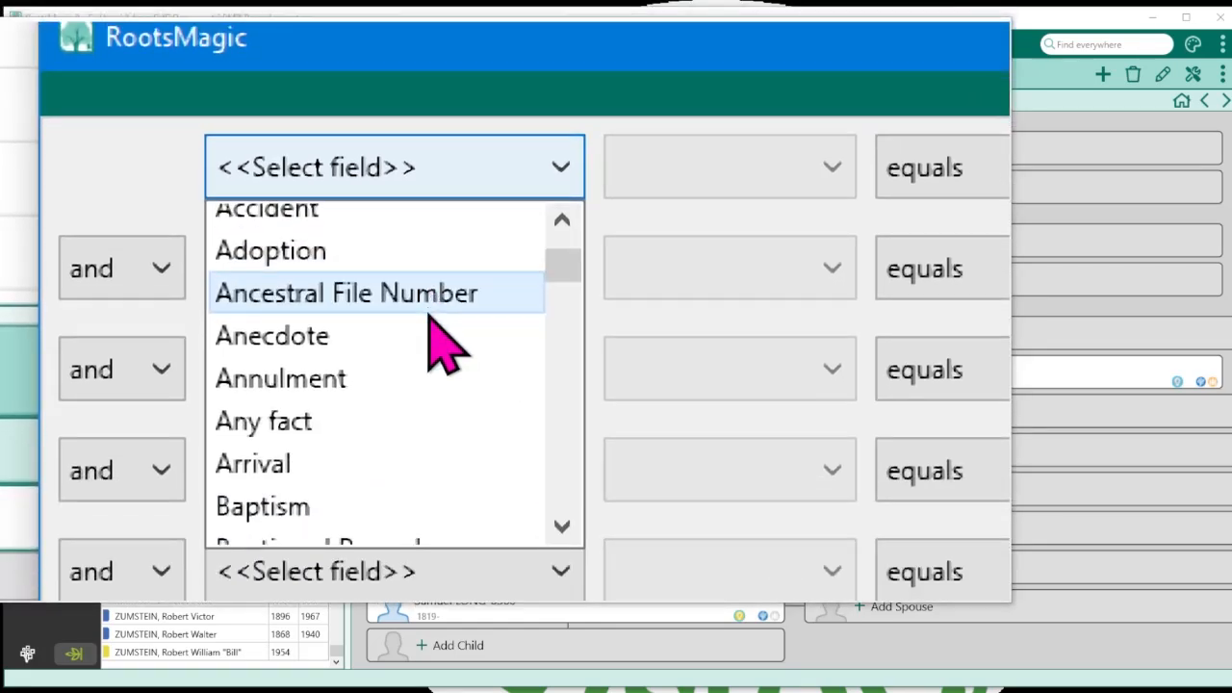
{"action": "scroll", "coordinate": [430, 318], "scroll_direction": "down", "scroll_amount": 3}
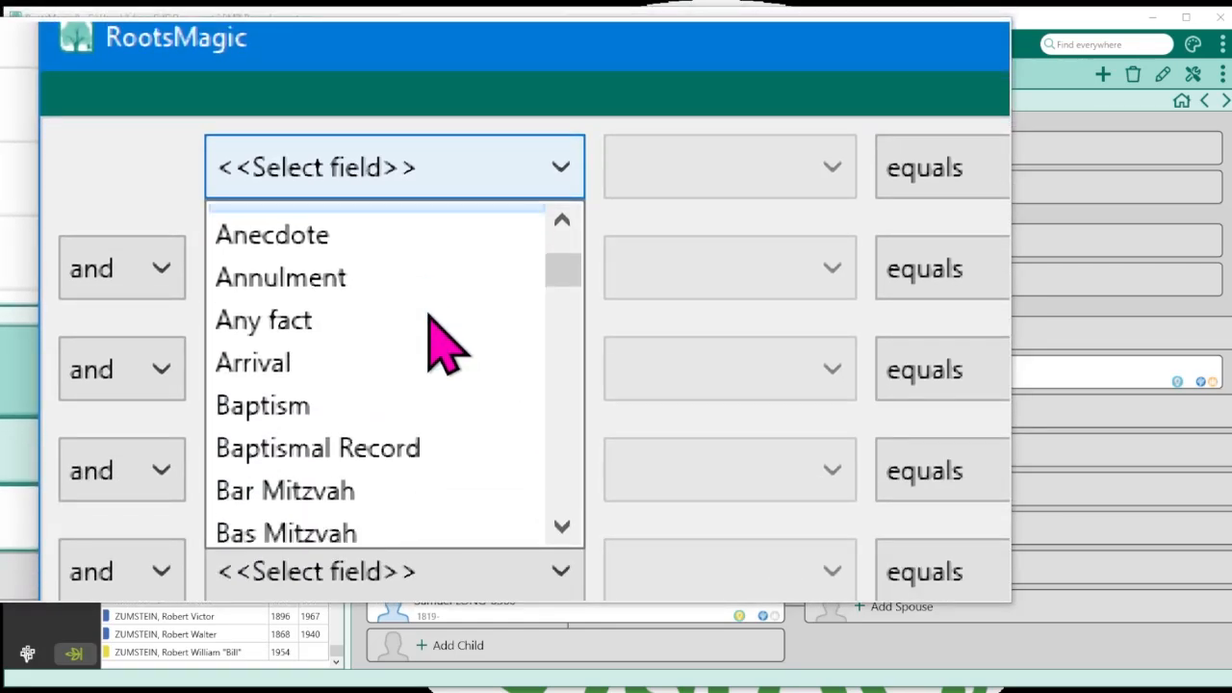
{"action": "scroll", "coordinate": [441, 344], "scroll_direction": "down", "scroll_amount": 1}
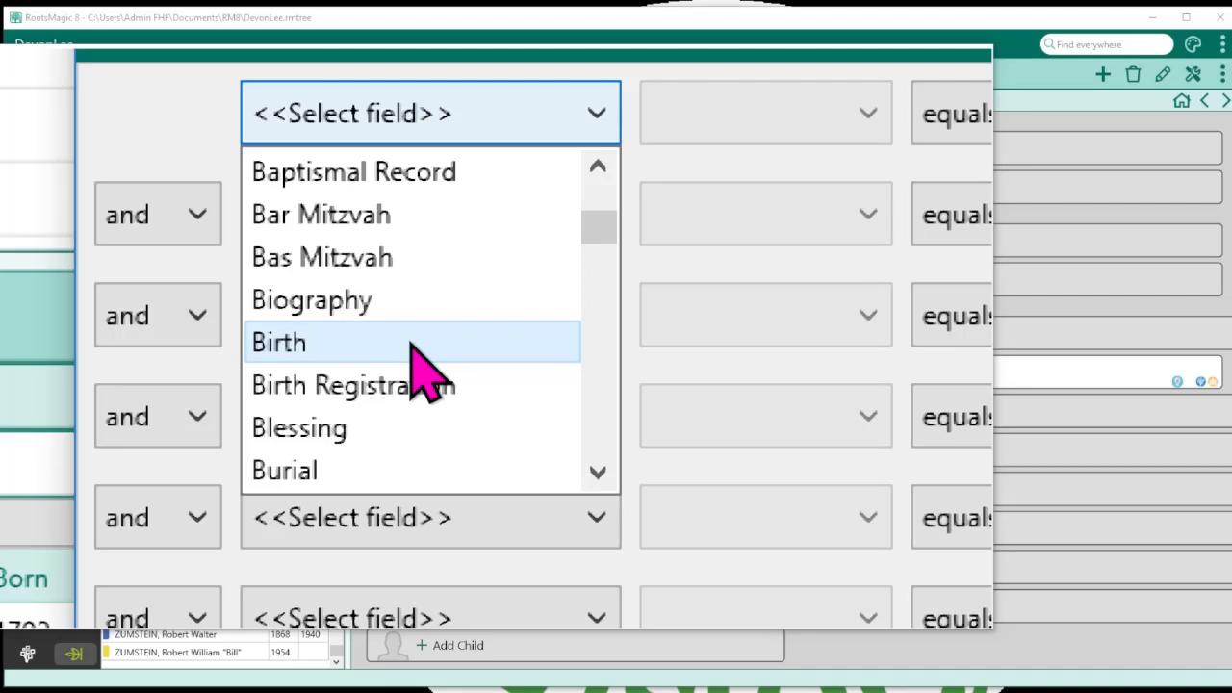
{"action": "left_click", "coordinate": [414, 343]}
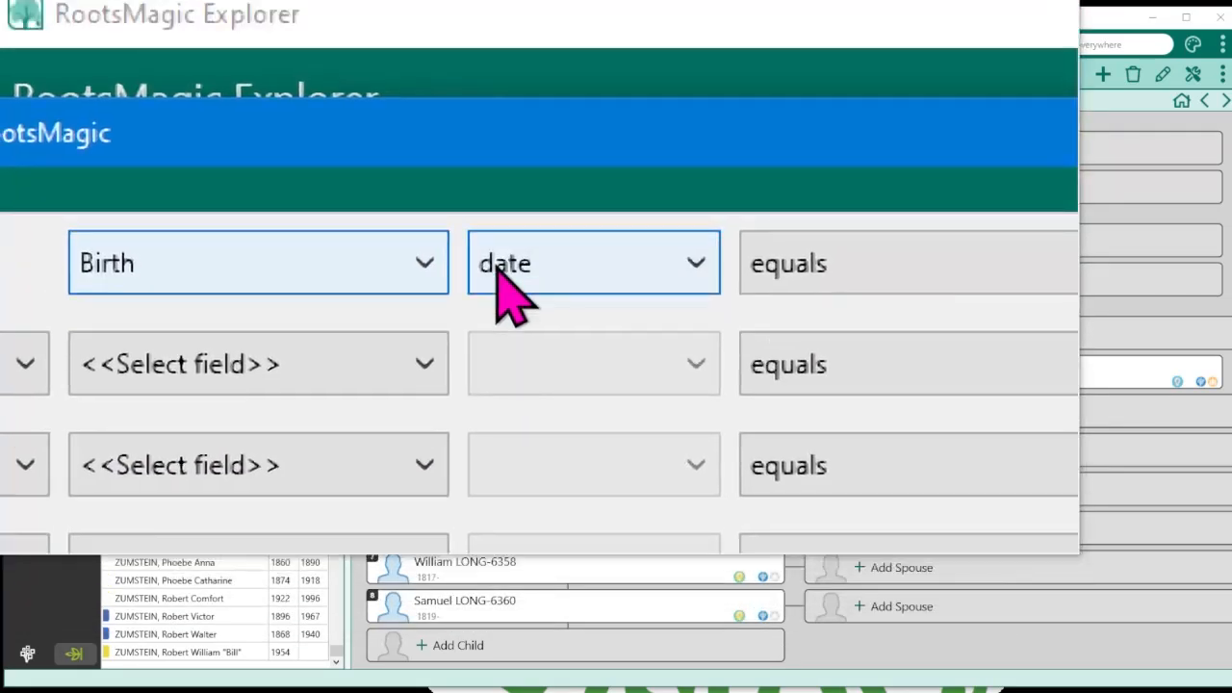
Complete the Birth criterion so that the place contains Canada
{"action": "left_click", "coordinate": [498, 269]}
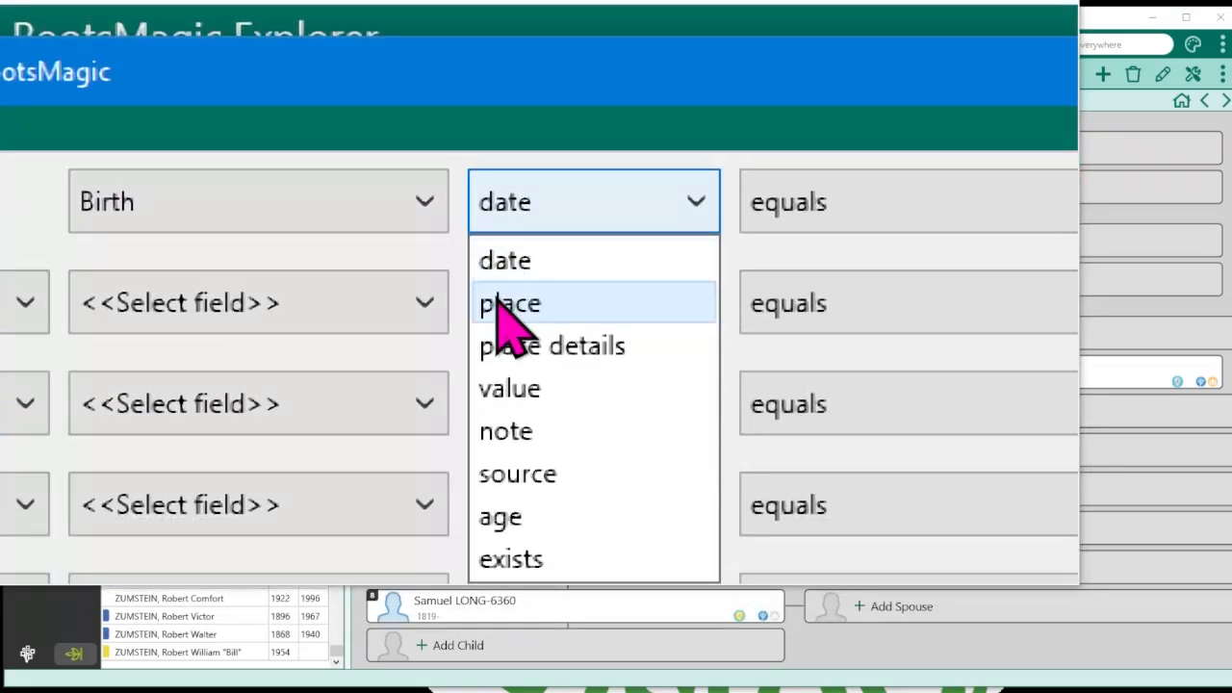
{"action": "left_click", "coordinate": [497, 301]}
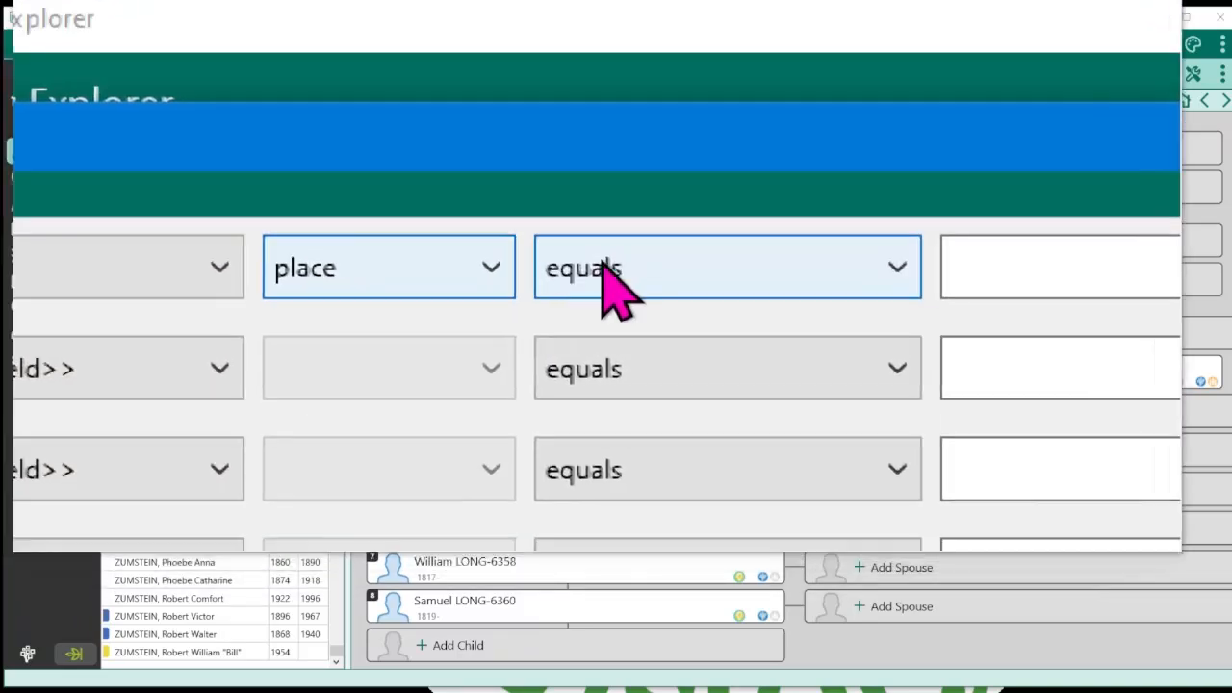
{"action": "left_click", "coordinate": [605, 265]}
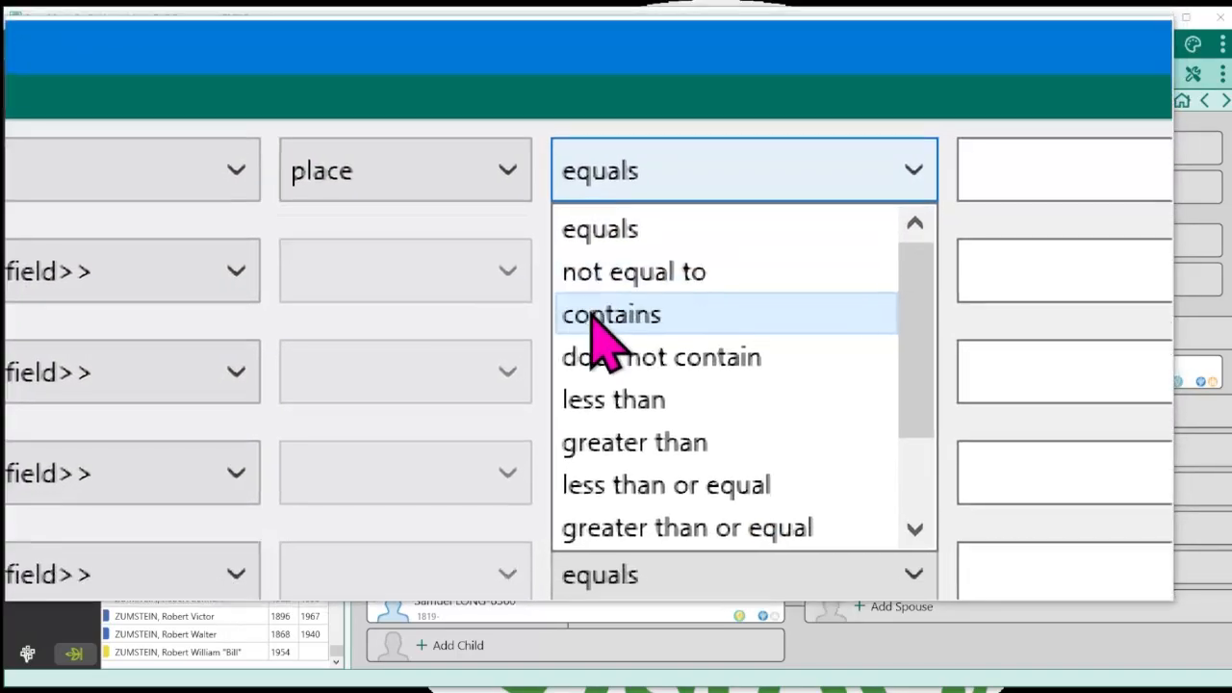
{"action": "left_click", "coordinate": [590, 318]}
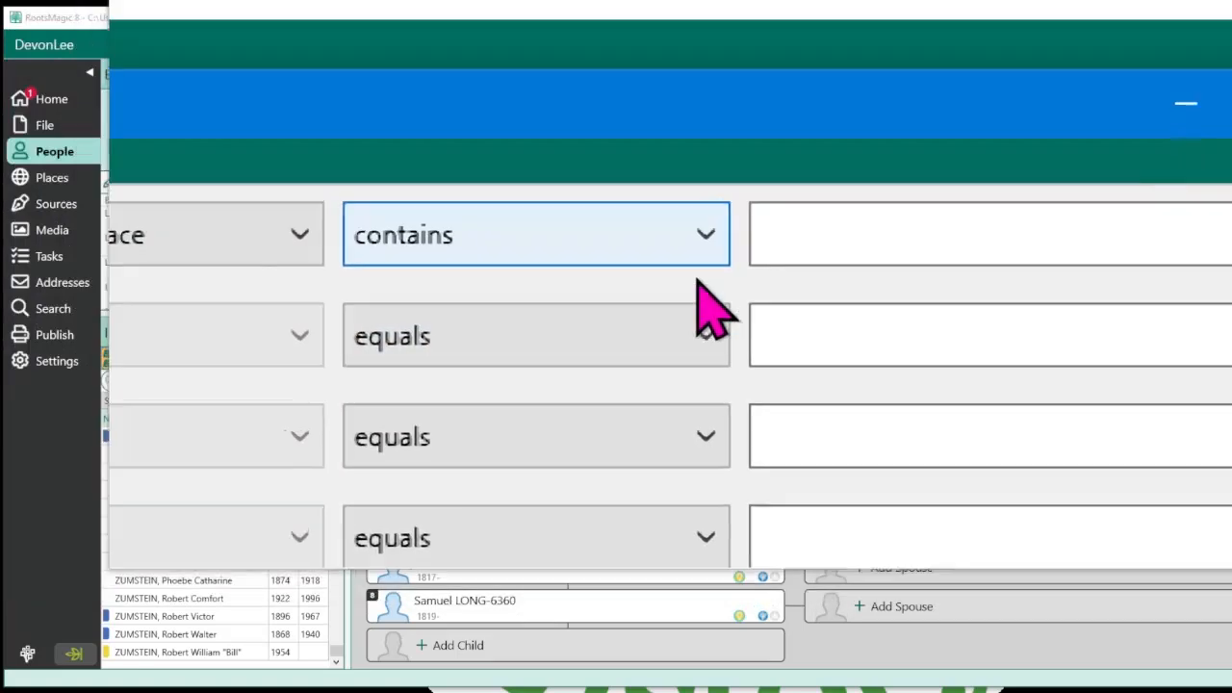
{"action": "left_click", "coordinate": [722, 269]}
{"action": "type", "text": "Canada"}
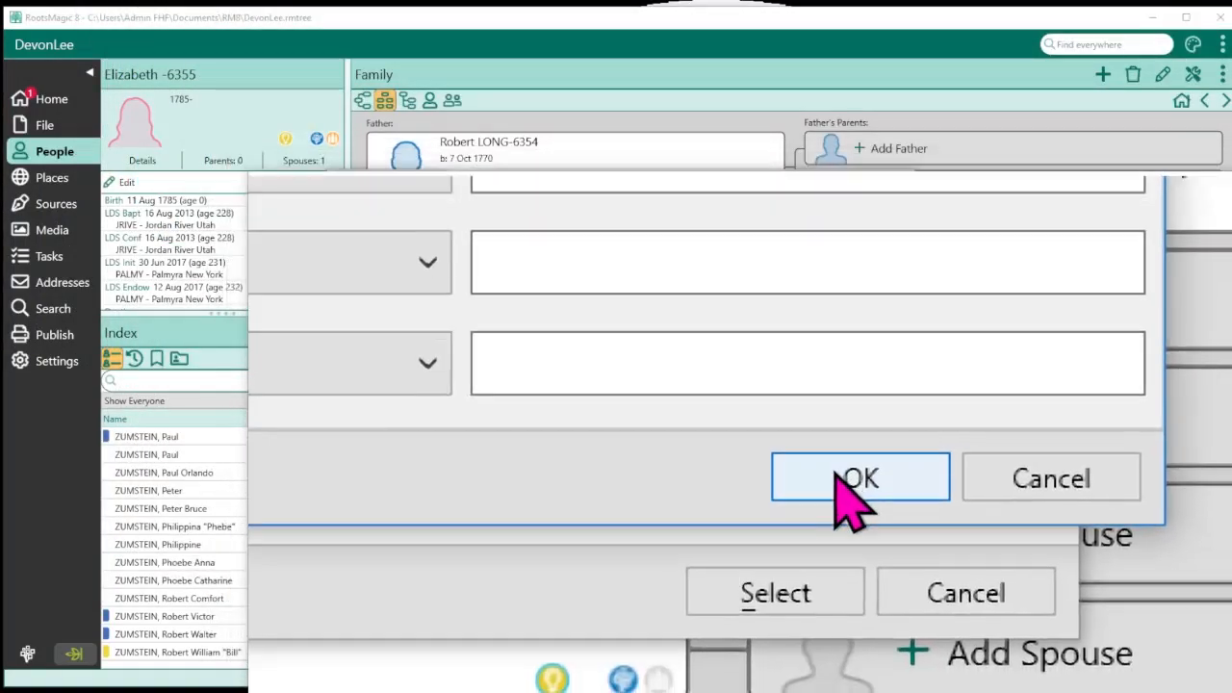
Mark the people matching the criterion, apply the purple color to them, and check the color codes in the index
{"action": "left_click", "coordinate": [853, 486]}
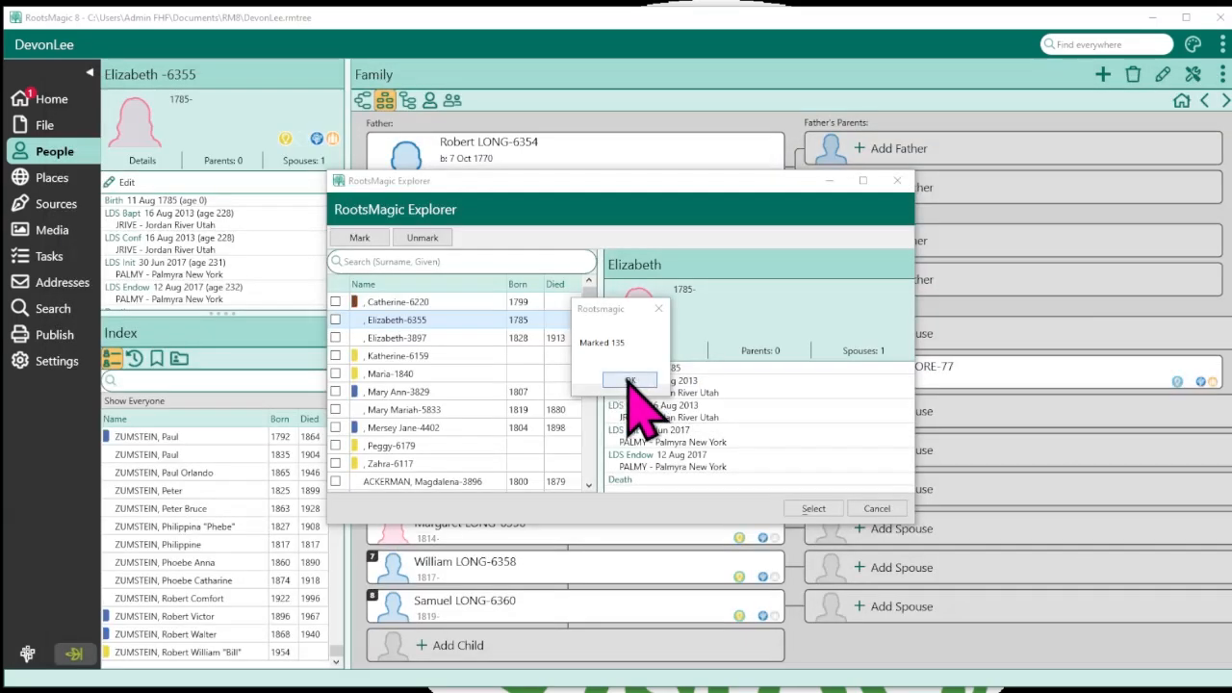
{"action": "left_click", "coordinate": [625, 380]}
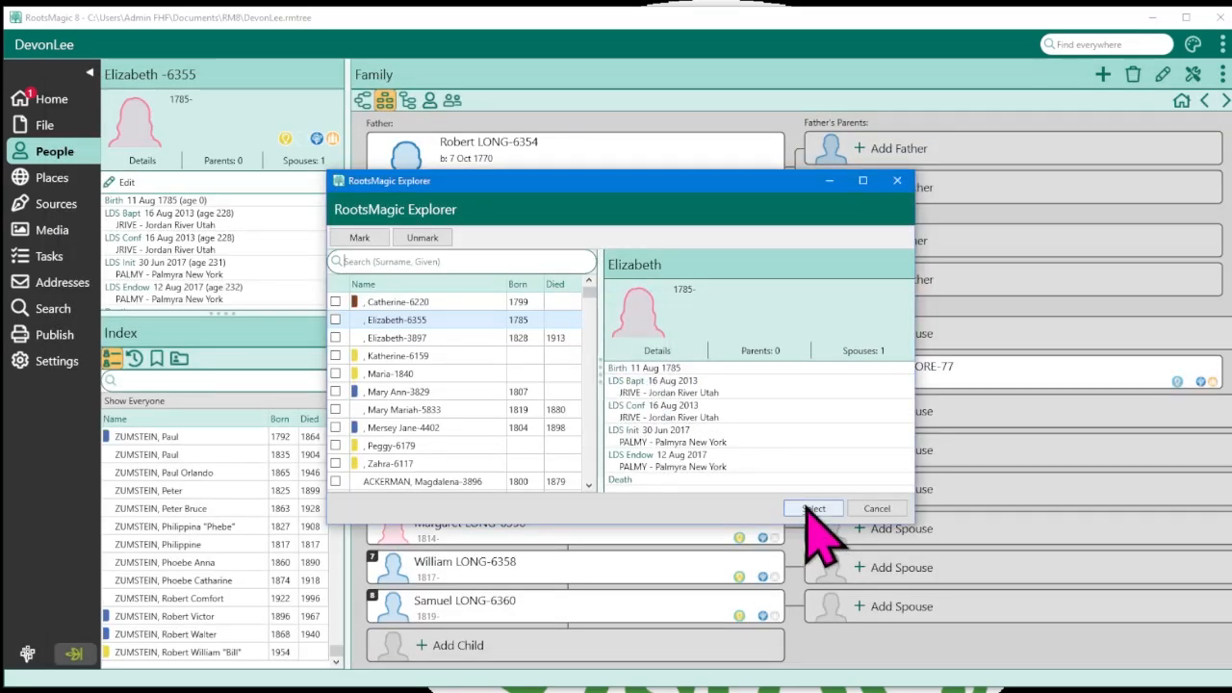
{"action": "left_click", "coordinate": [815, 510]}
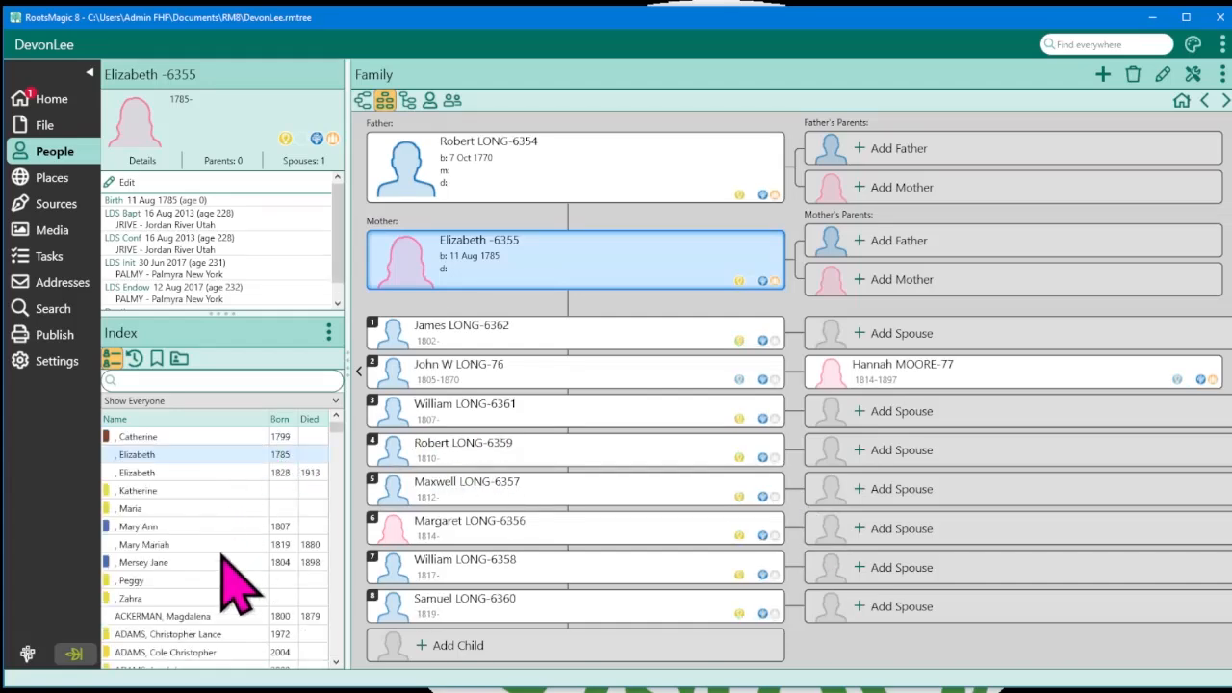
{"action": "left_click_drag", "start_coordinate": [336, 426], "coordinate": [341, 673]}
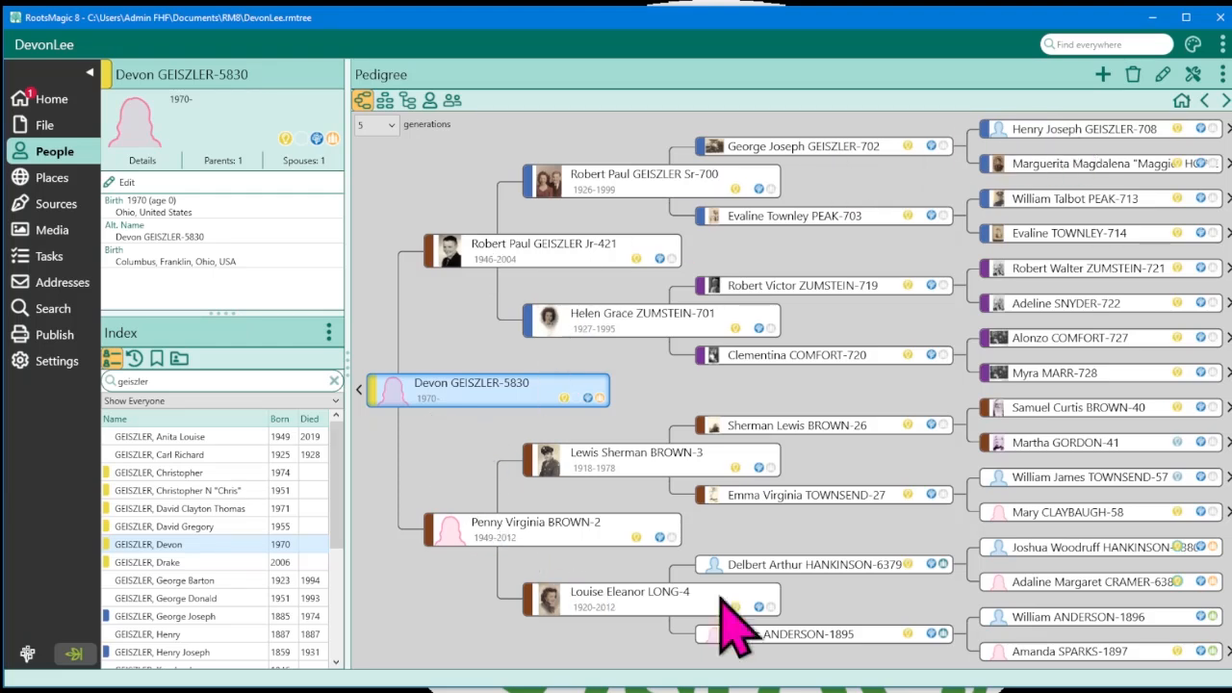
Open color coding for the root person in the pedigree and choose to set Red for people selected from a list
{"action": "right_click", "coordinate": [411, 383]}
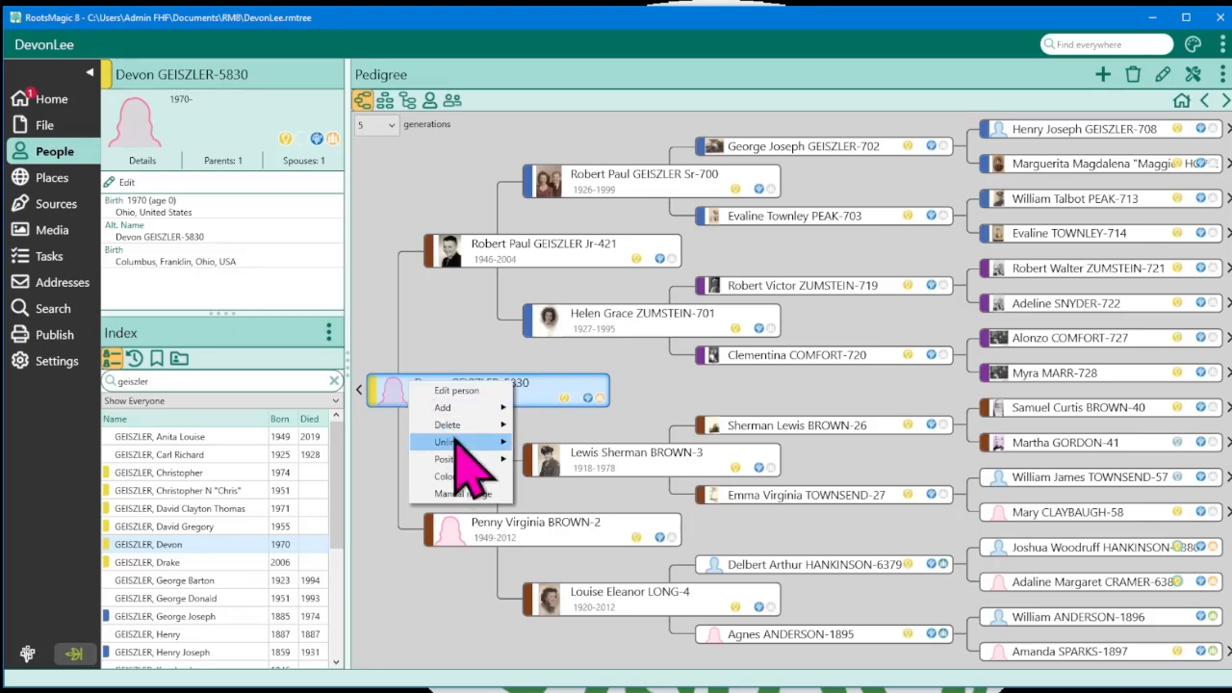
{"action": "left_click", "coordinate": [456, 478]}
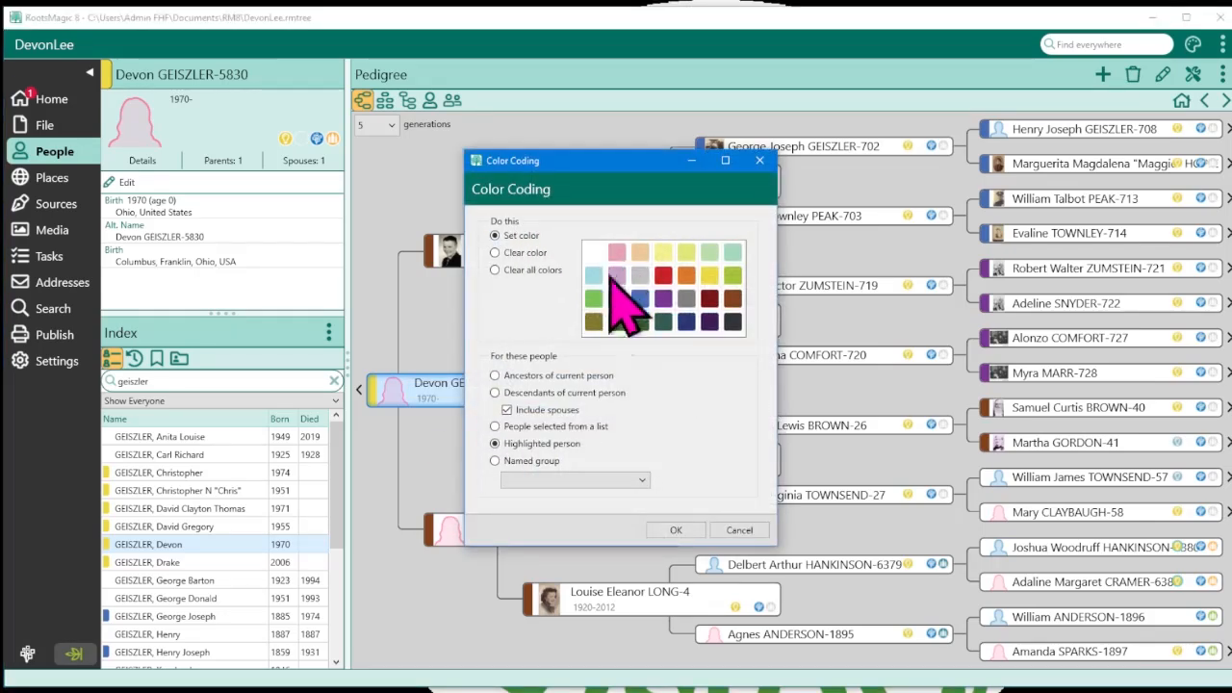
{"action": "left_click", "coordinate": [664, 277]}
{"action": "left_click", "coordinate": [495, 427]}
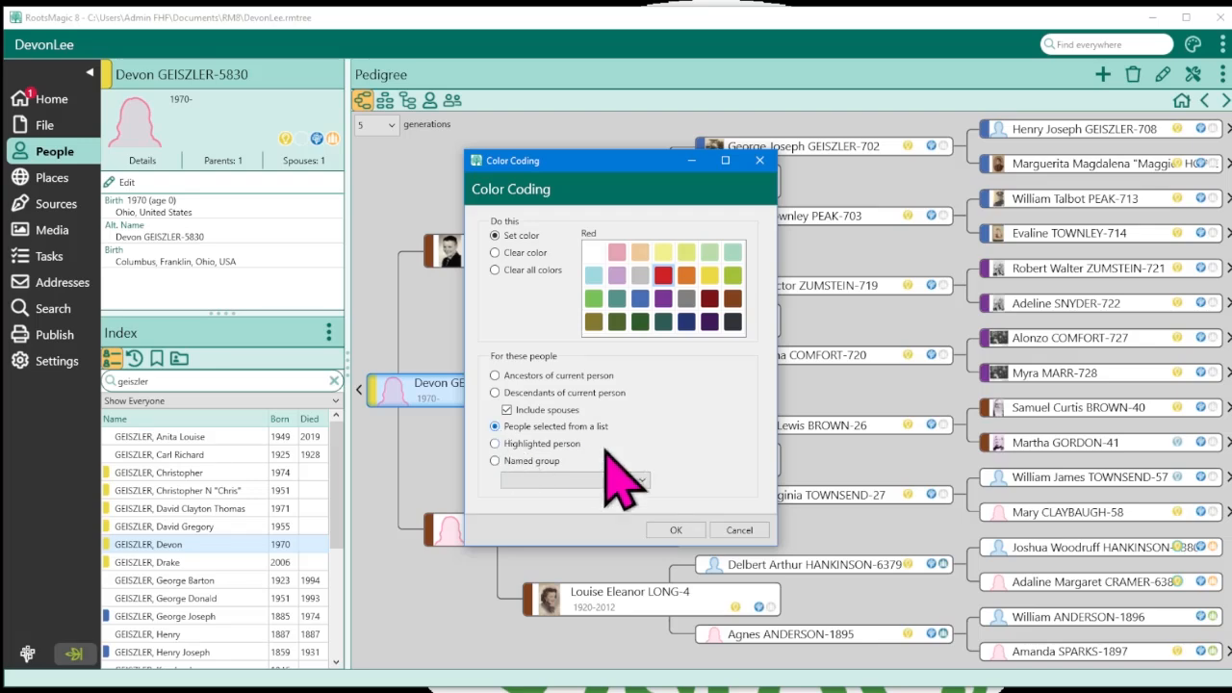
{"action": "left_click", "coordinate": [674, 530]}
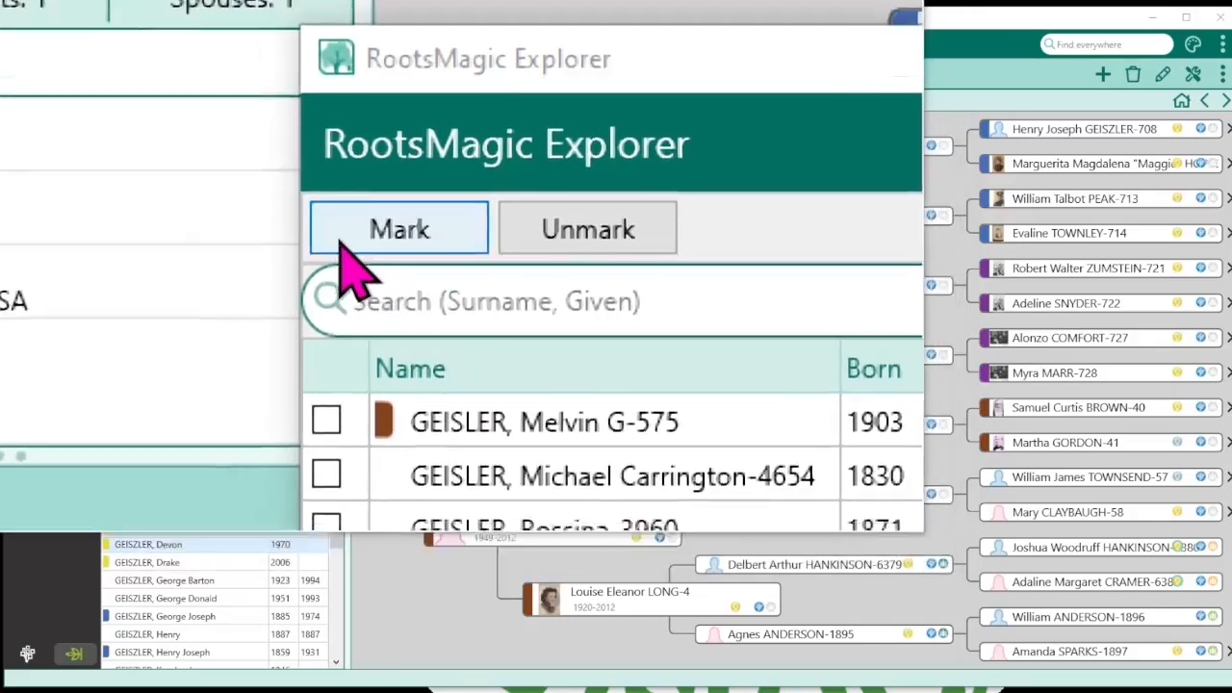
Mark the root person's Mitochondrial DNA Line (mitDNA) ancestors by genetic line and apply the red color to them
{"action": "left_click", "coordinate": [279, 158]}
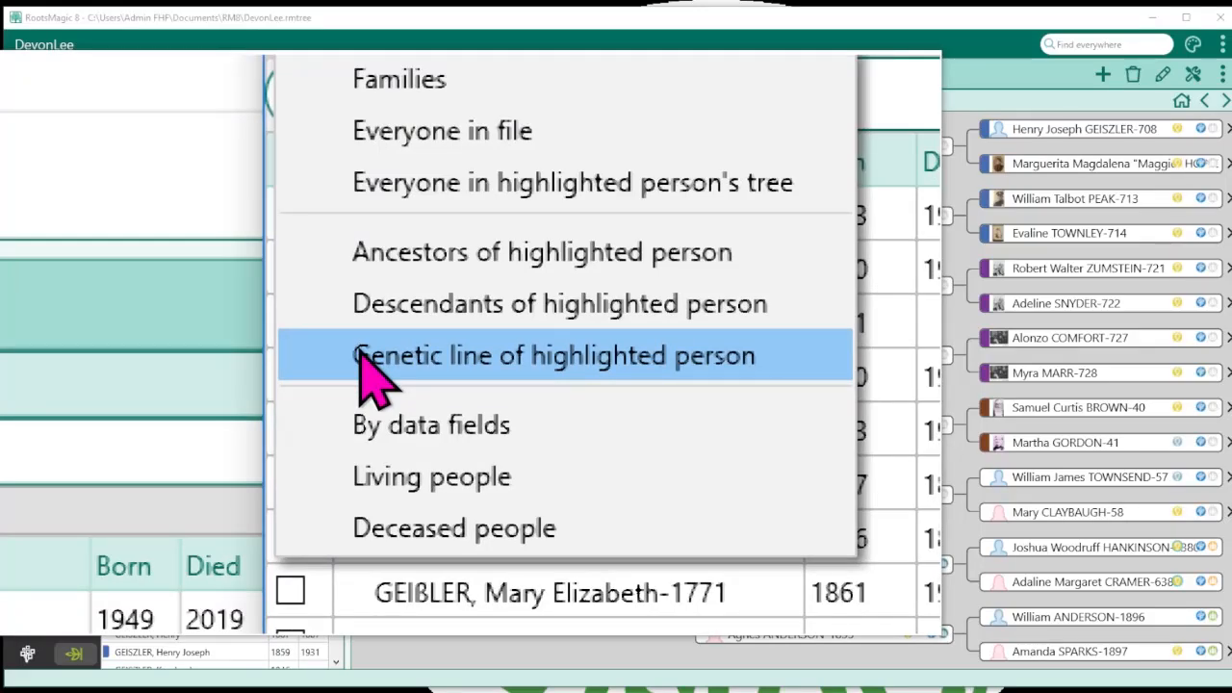
{"action": "left_click", "coordinate": [366, 359]}
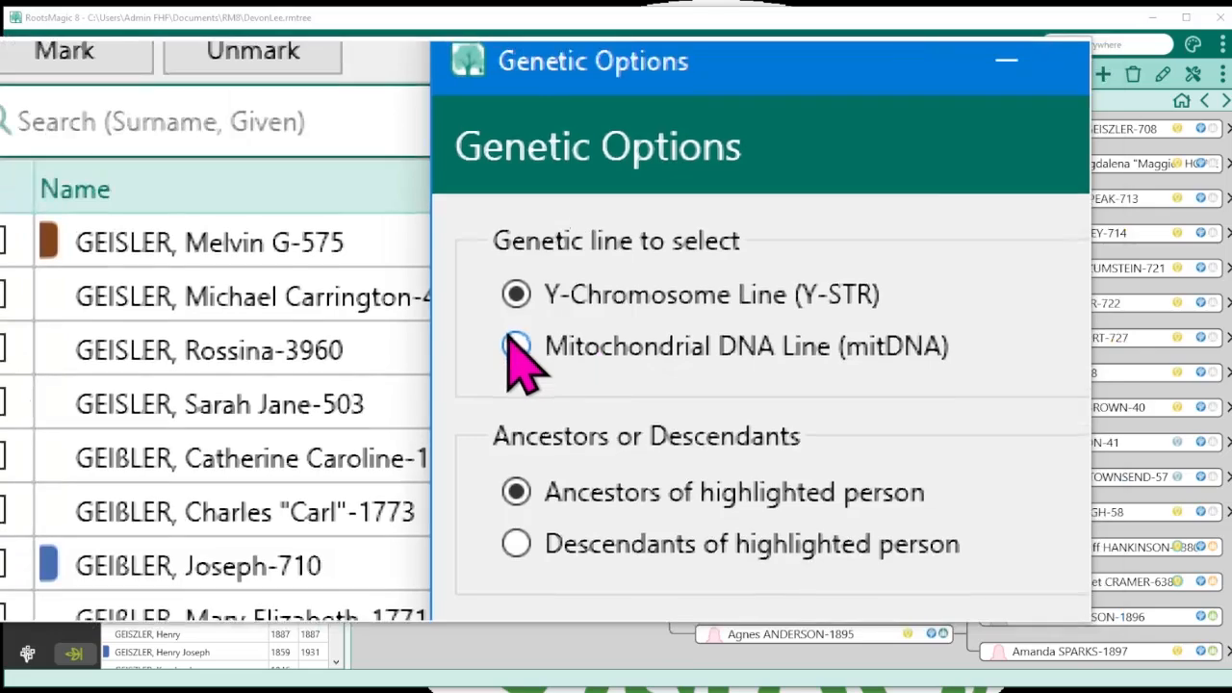
{"action": "left_click", "coordinate": [457, 337]}
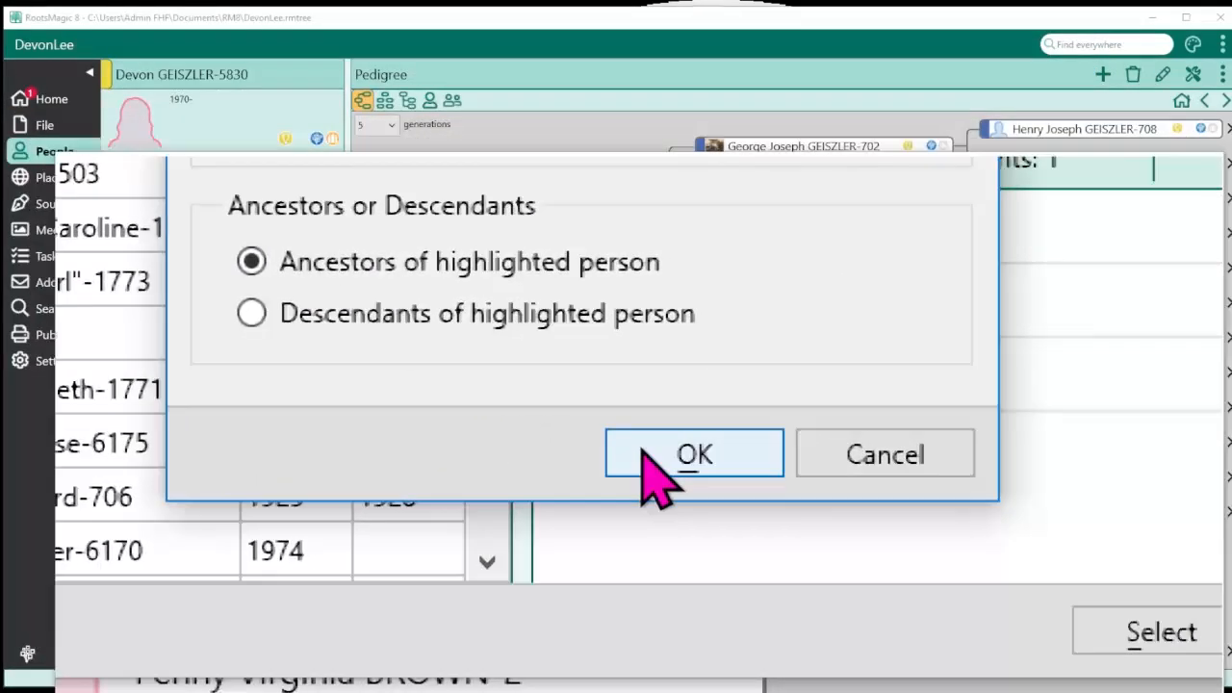
{"action": "left_click", "coordinate": [642, 450]}
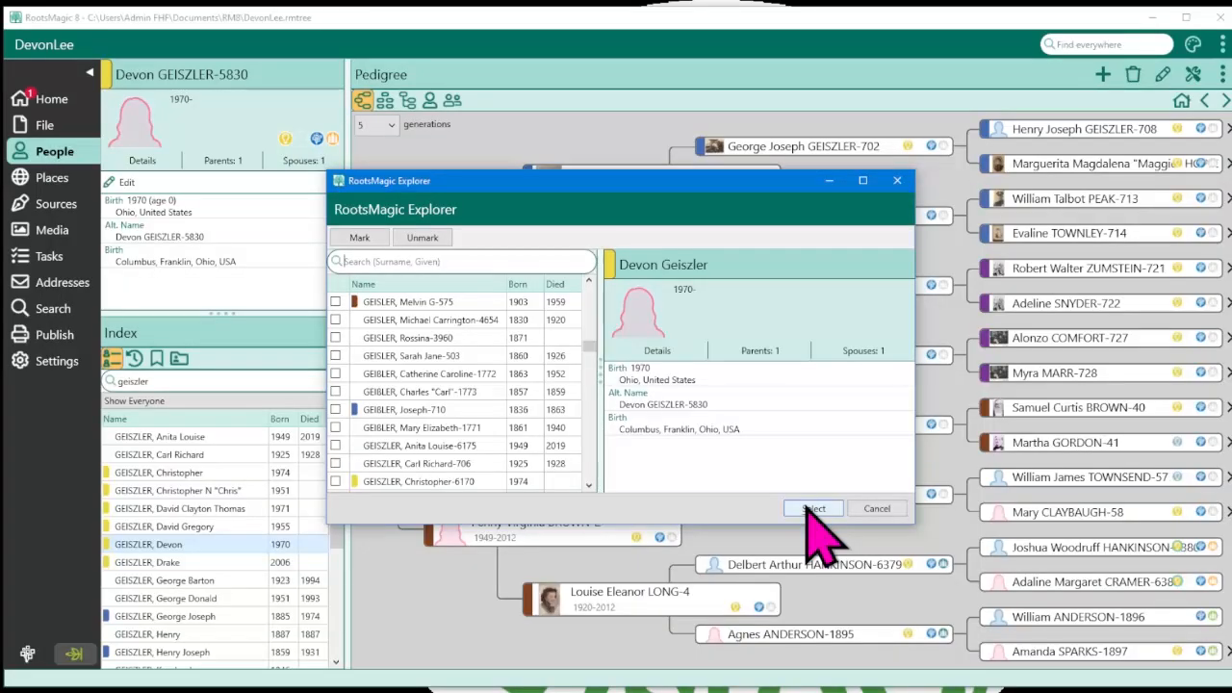
{"action": "left_click", "coordinate": [812, 508]}
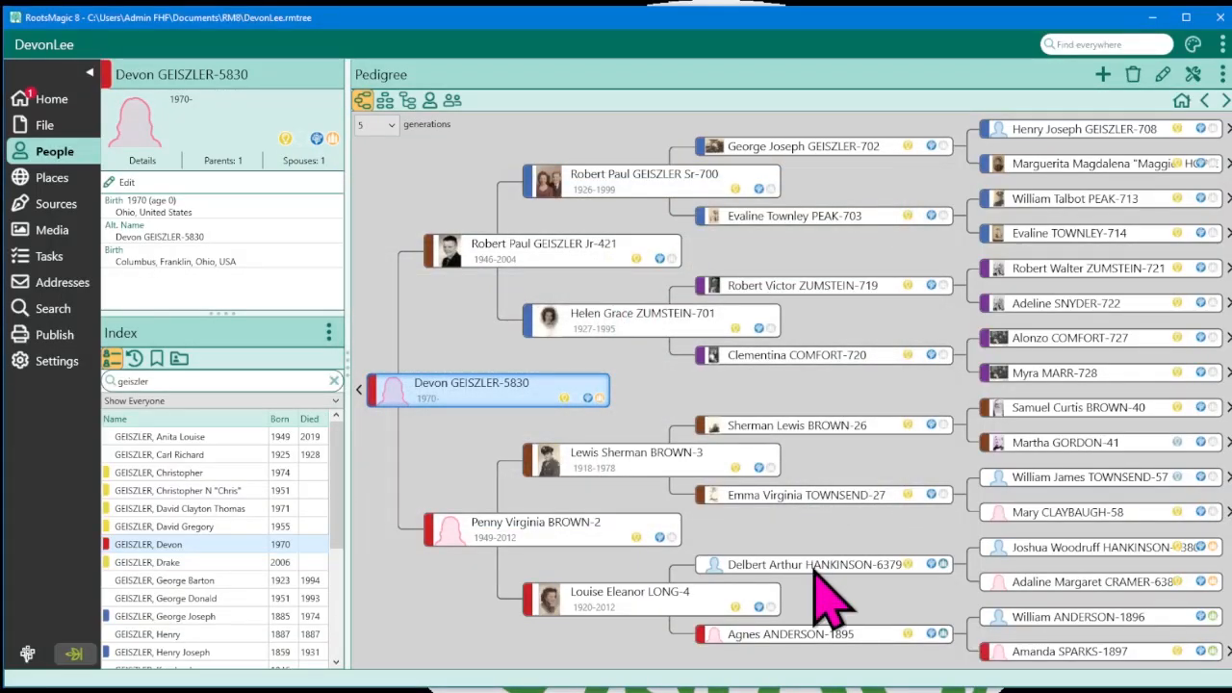